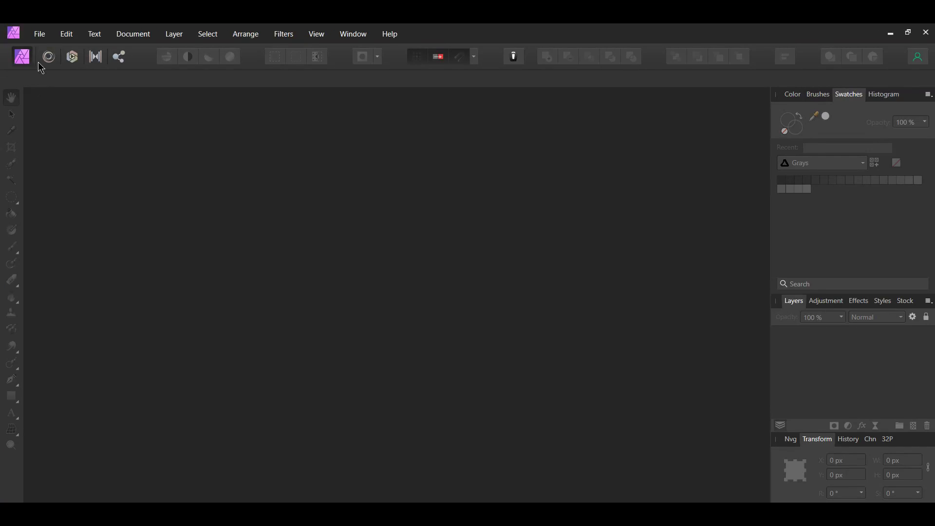
Open the Milky Way photo numbered 1142950 from the Create a Planet folder.
{"action": "left_click", "coordinate": [40, 34]}
{"action": "left_click", "coordinate": [55, 165]}
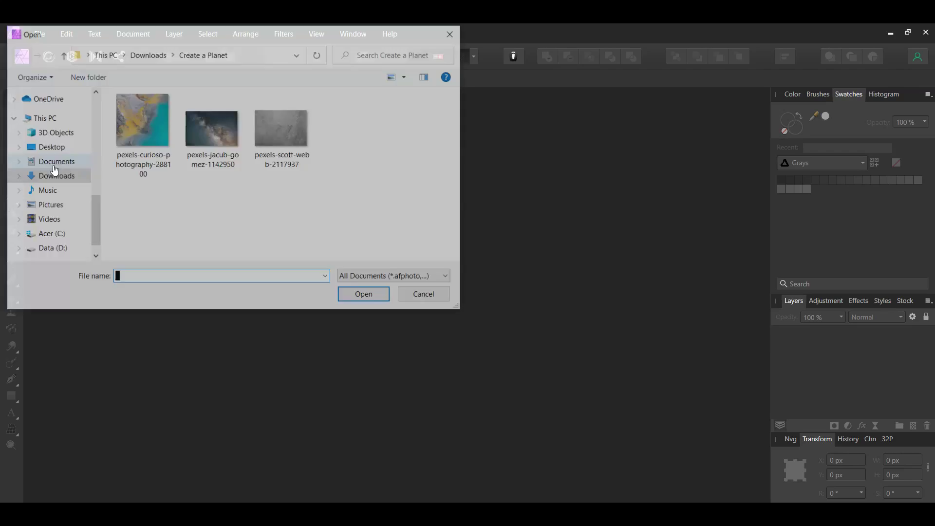
{"action": "left_click", "coordinate": [351, 296]}
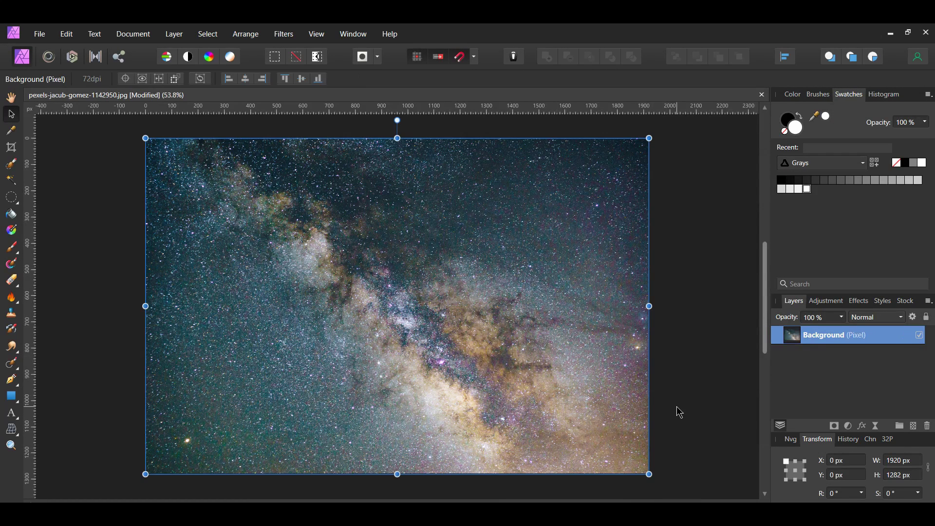
Make a centred circular selection about 836 px wide on the star photo and duplicate it to its own layer, then deselect.
{"action": "left_click", "coordinate": [11, 197]}
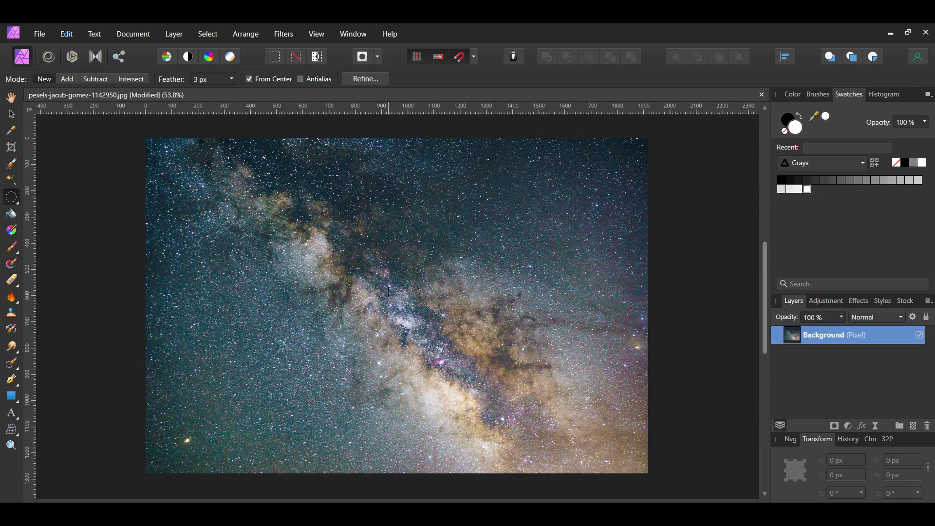
{"action": "left_click_drag", "start_coordinate": [393, 291], "coordinate": [527, 422]}
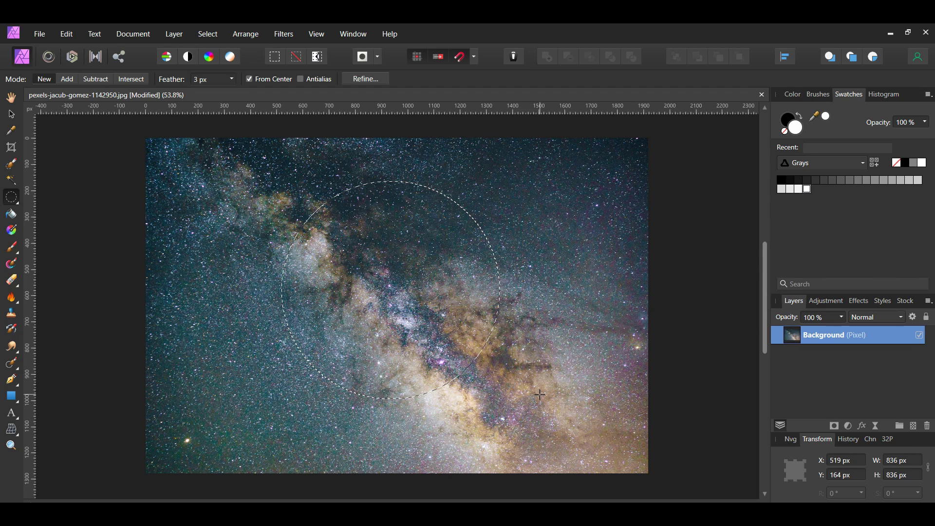
{"action": "key", "text": "ctrl+j"}
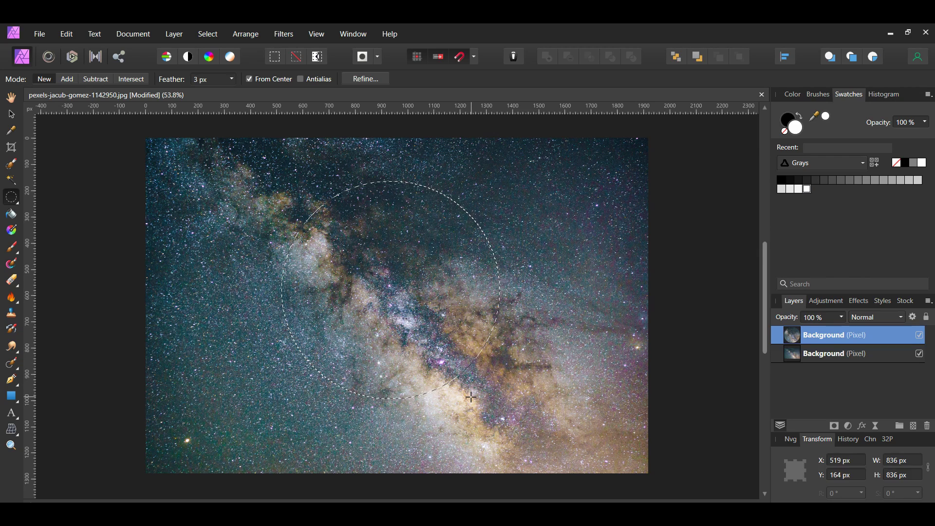
{"action": "key", "text": "ctrl+d"}
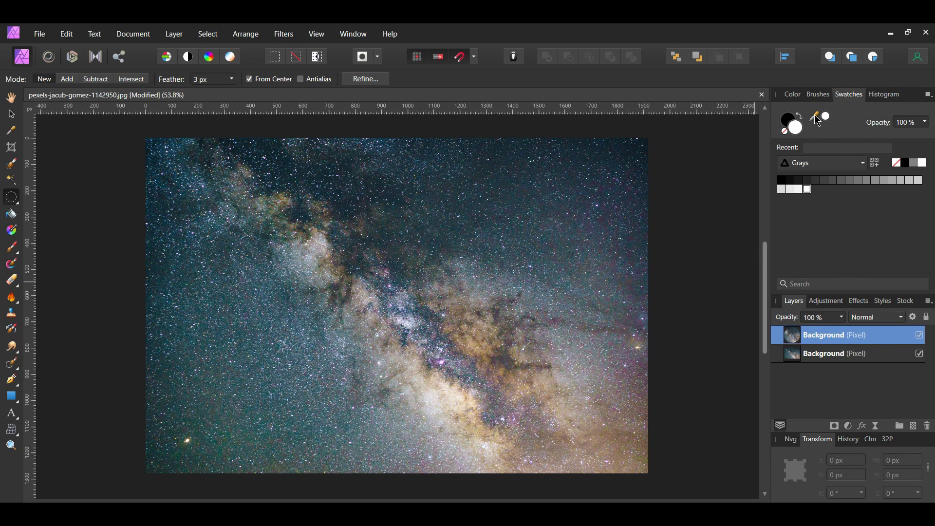
Sample a dark blue (#133852) from the upper-right part of the sky and fill the circle layer with it, then deselect.
{"action": "left_click_drag", "start_coordinate": [818, 119], "coordinate": [620, 150]}
{"action": "left_click", "coordinate": [826, 119]}
{"action": "left_click", "coordinate": [791, 340], "text": "ctrl"}
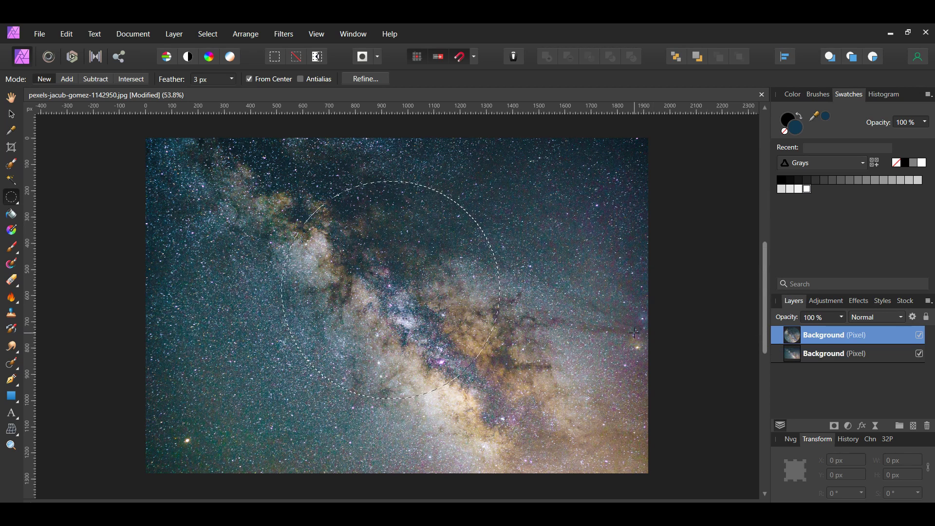
{"action": "left_click", "coordinate": [62, 32]}
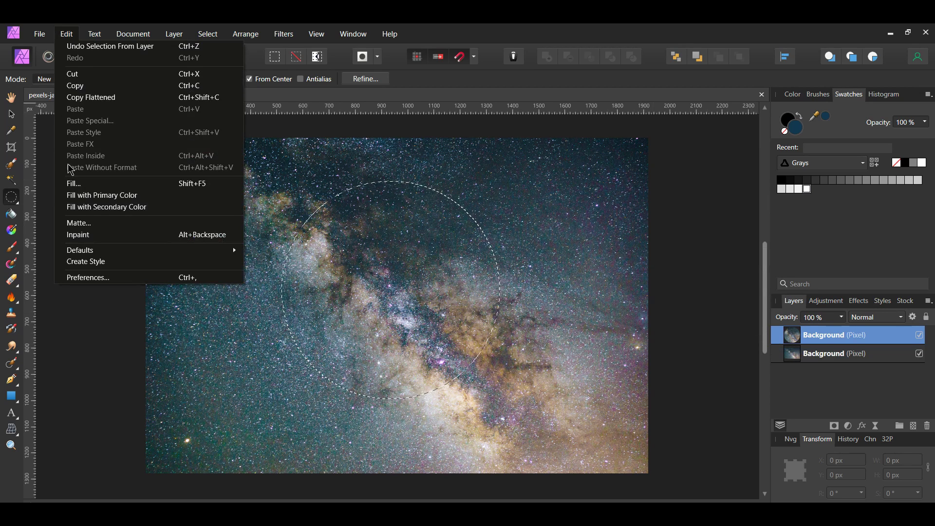
{"action": "left_click", "coordinate": [83, 197]}
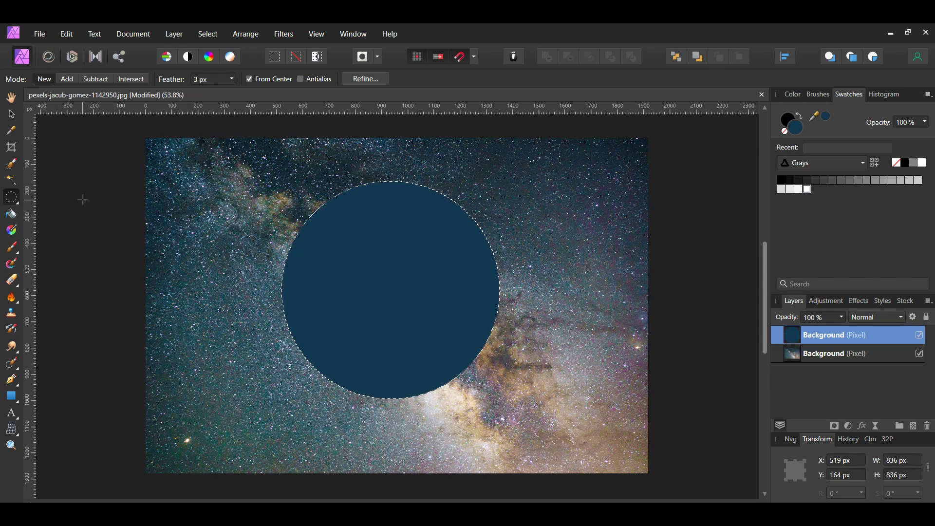
{"action": "left_click", "coordinate": [78, 200]}
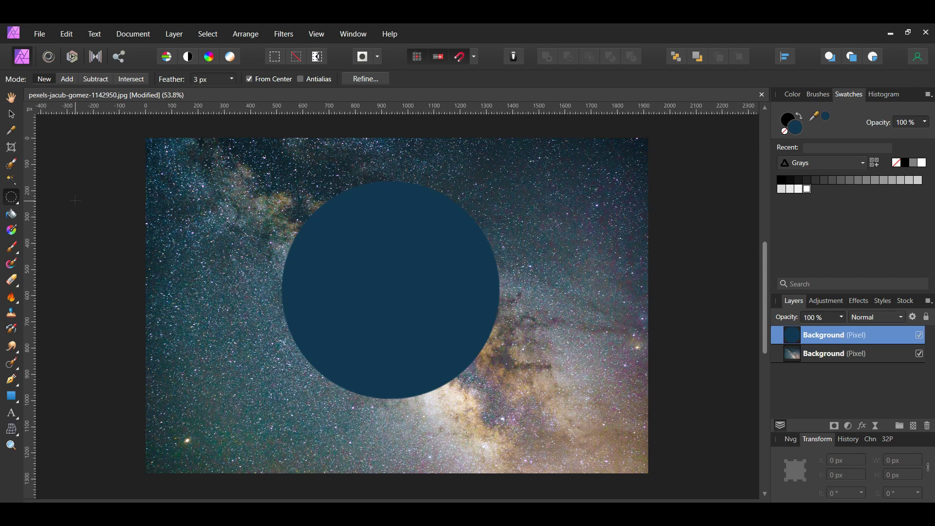
Duplicate the dark blue circle layer and rename the lower circle layer as Blur.
{"action": "key", "text": "ctrl+j"}
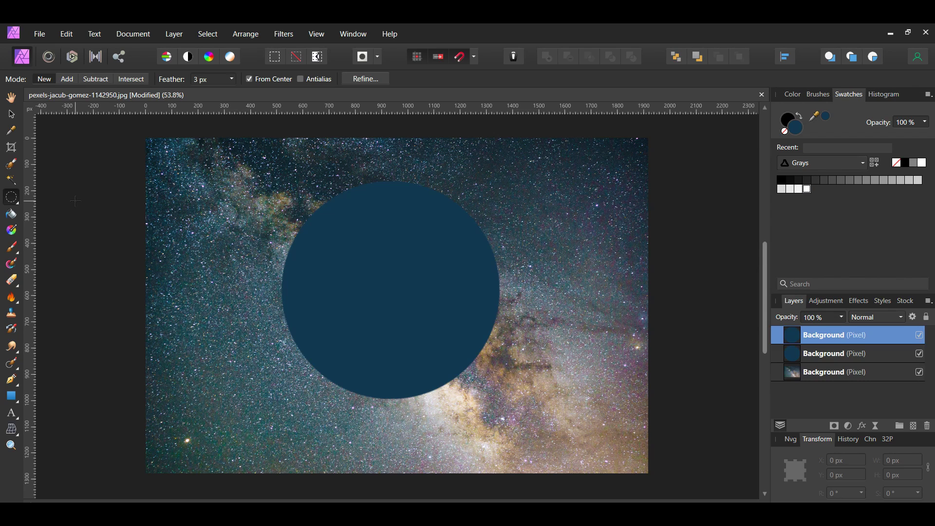
{"action": "double_click", "coordinate": [821, 354]}
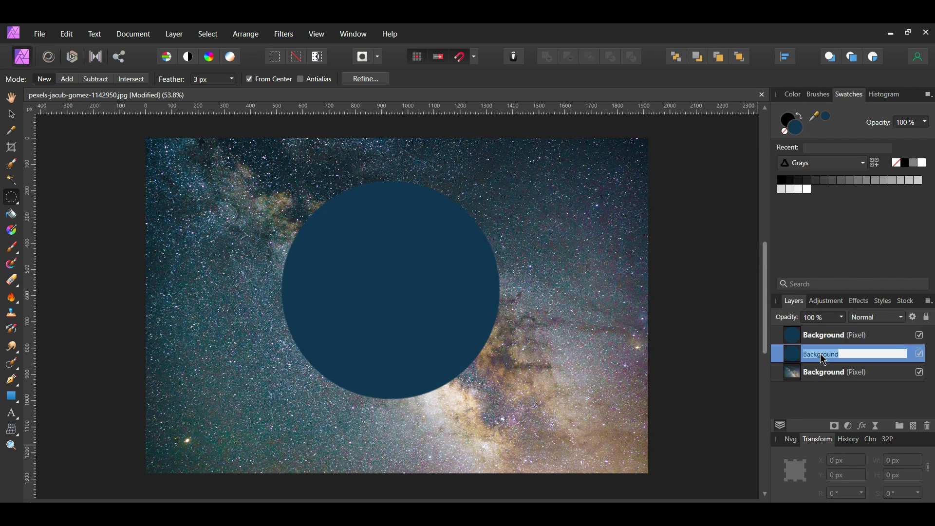
{"action": "type", "text": "Blur"}
{"action": "key", "text": "Return"}
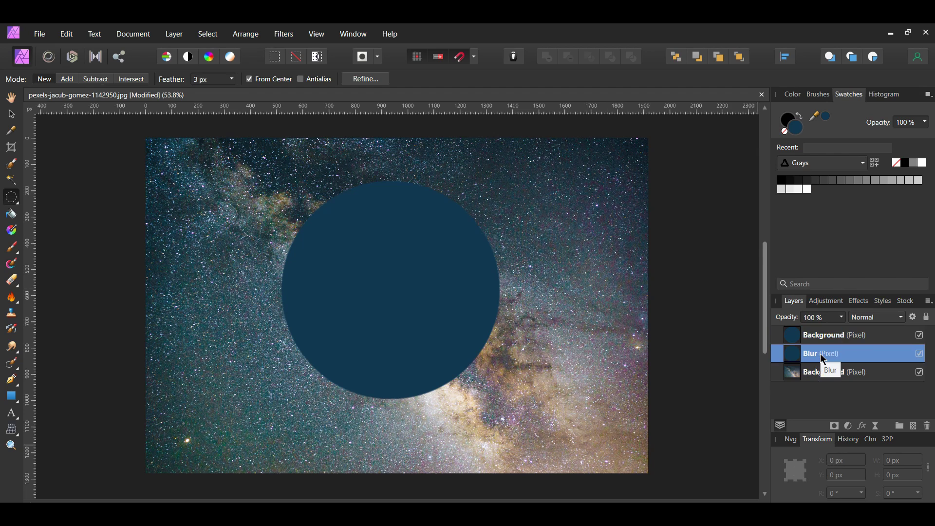
Enlarge the Blur circle from its centre to about 914 px wide and high.
{"action": "key", "text": "v"}
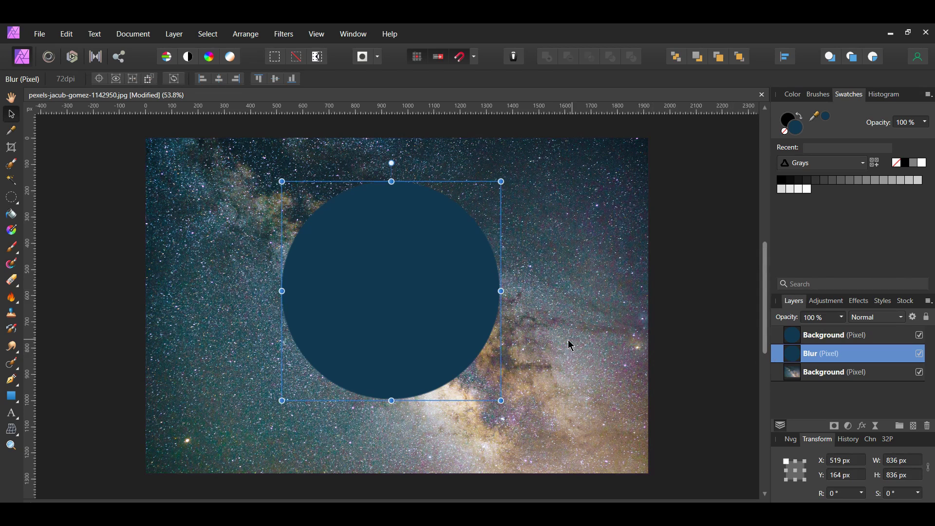
{"action": "left_click_drag", "start_coordinate": [501, 400], "coordinate": [511, 410]}
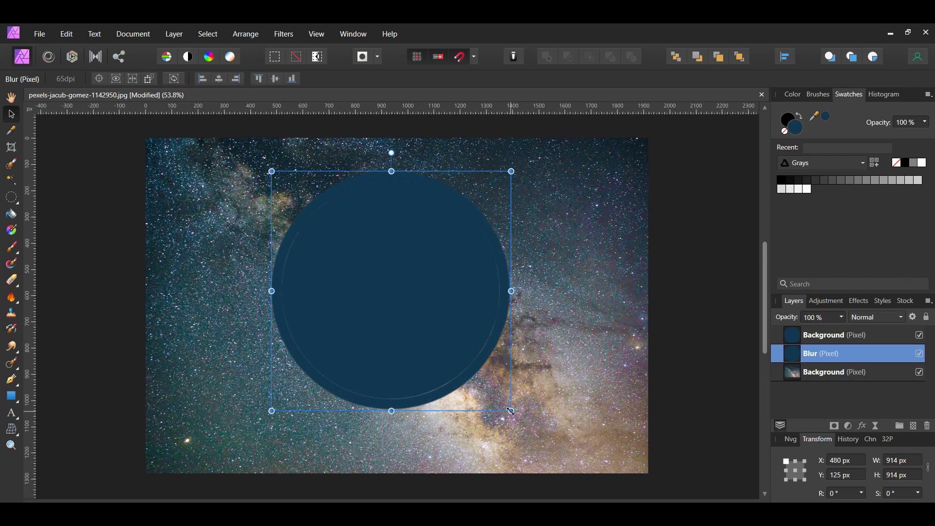
Lighten the active colour to #479AD4 by raising its lightness to 55.
{"action": "double_click", "coordinate": [797, 130]}
{"action": "left_click_drag", "start_coordinate": [489, 137], "coordinate": [710, 153]}
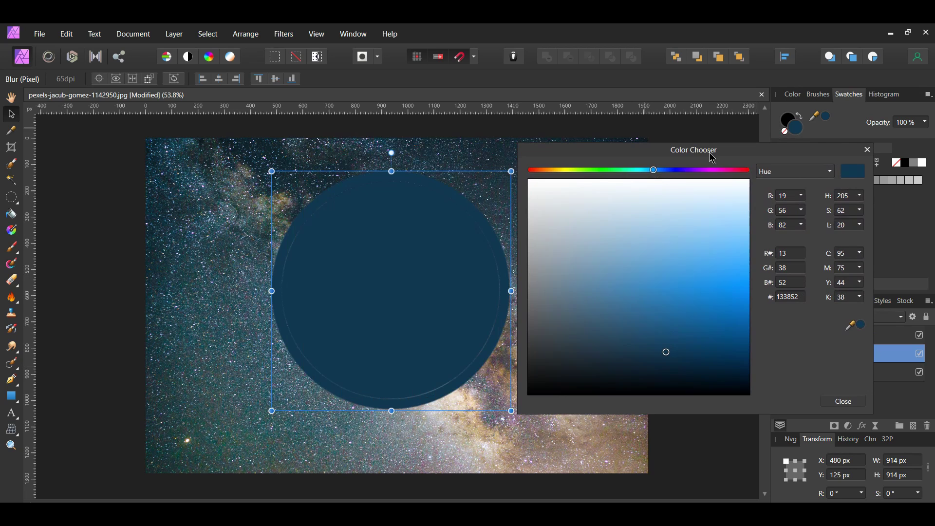
{"action": "left_click", "coordinate": [794, 174]}
{"action": "left_click", "coordinate": [807, 269]}
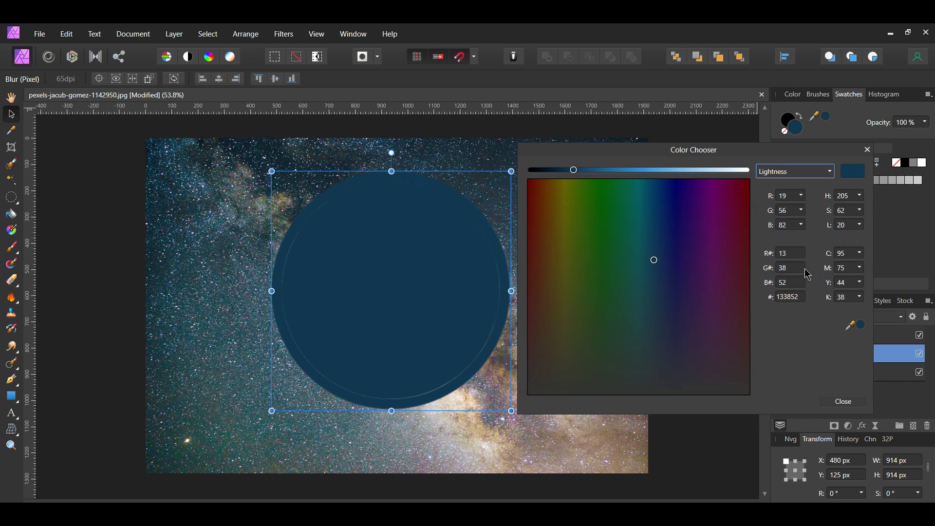
{"action": "left_click_drag", "start_coordinate": [575, 169], "coordinate": [651, 176]}
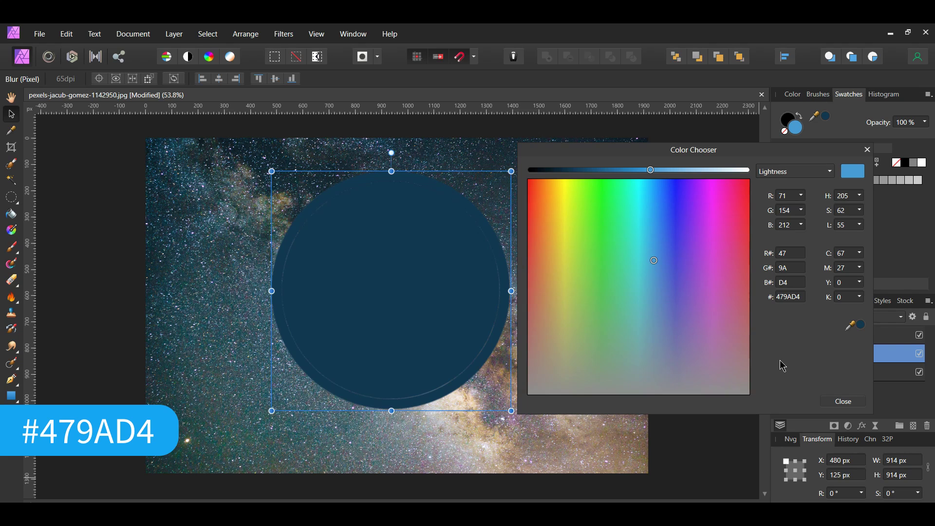
{"action": "left_click", "coordinate": [867, 150]}
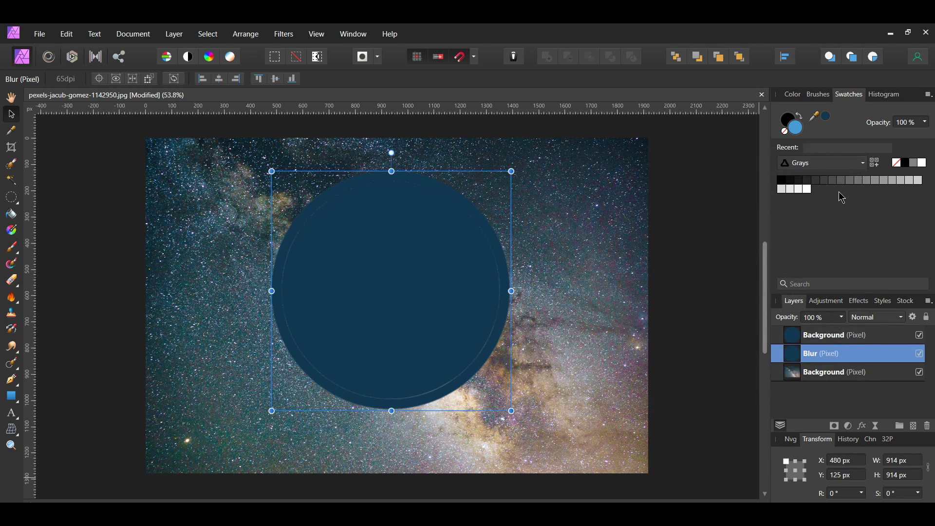
Select the outline of the Blur layer's circle and fill it with the light blue colour.
{"action": "left_click", "coordinate": [795, 360], "text": "ctrl"}
{"action": "left_click", "coordinate": [67, 34]}
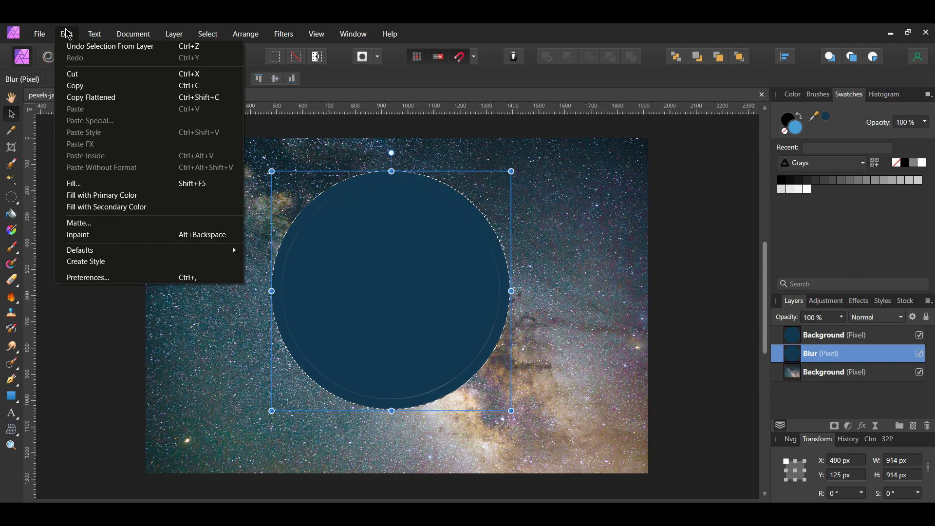
{"action": "left_click", "coordinate": [98, 205]}
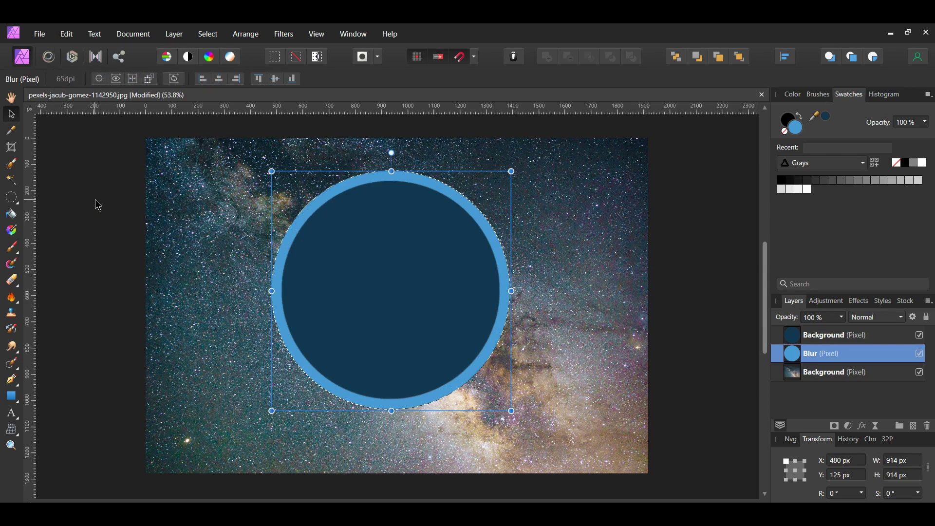
Apply a 50 px Gaussian Blur to the Blur layer and lower its opacity to 75%.
{"action": "left_click", "coordinate": [284, 34]}
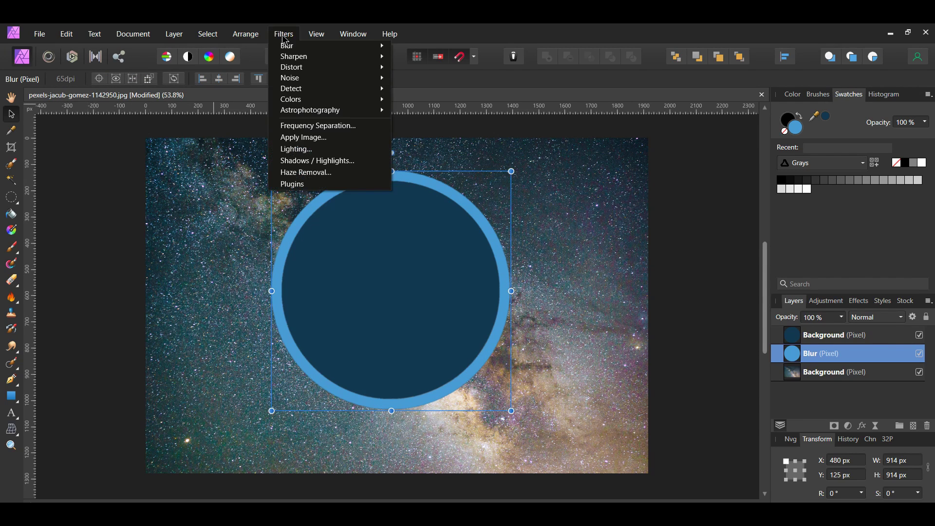
{"action": "mouse_move", "coordinate": [312, 46]}
{"action": "left_click", "coordinate": [422, 58]}
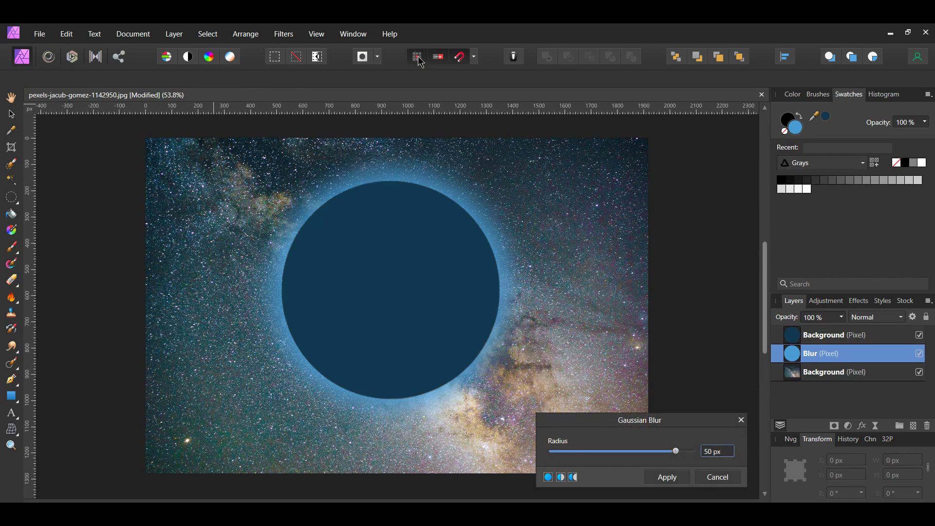
{"action": "left_click", "coordinate": [679, 478]}
{"action": "left_click", "coordinate": [841, 318]}
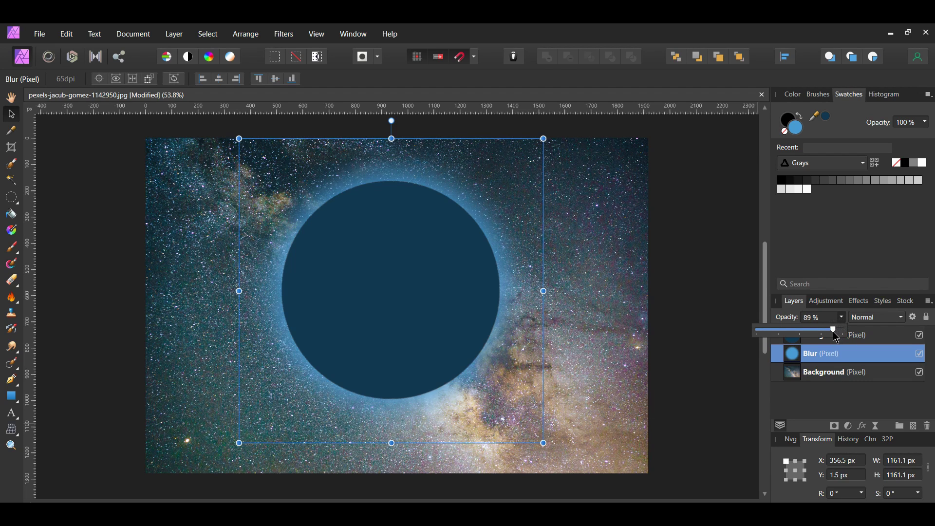
{"action": "left_click", "coordinate": [714, 378]}
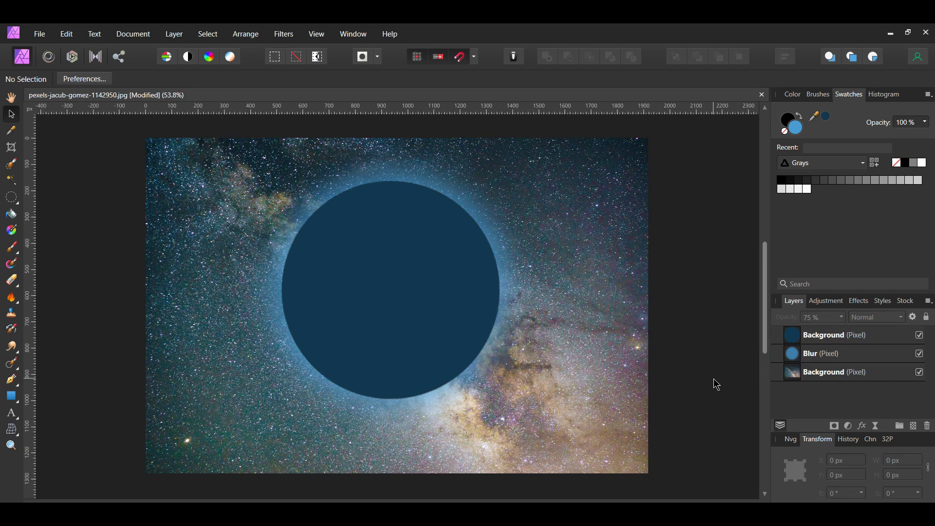
Enable the Outer Glow layer effect on the dark blue circle layer.
{"action": "left_click", "coordinate": [836, 337]}
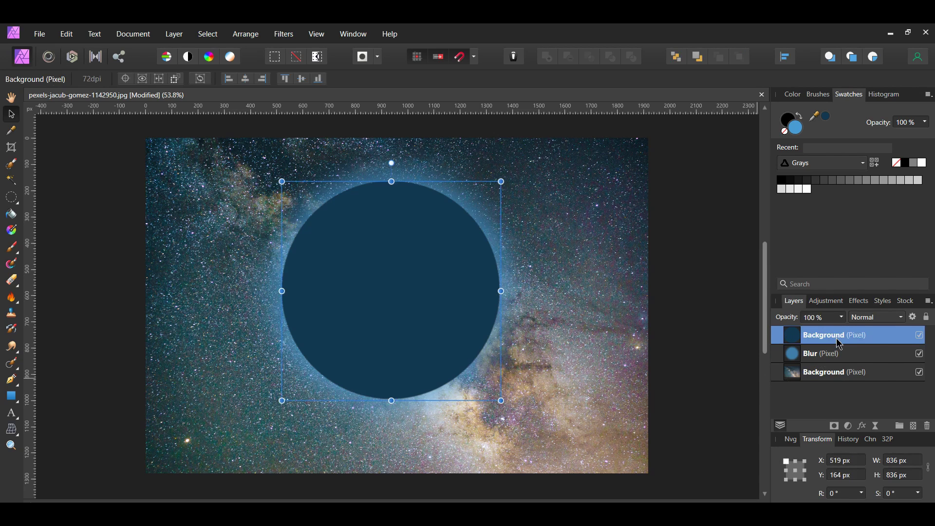
{"action": "left_click", "coordinate": [863, 426]}
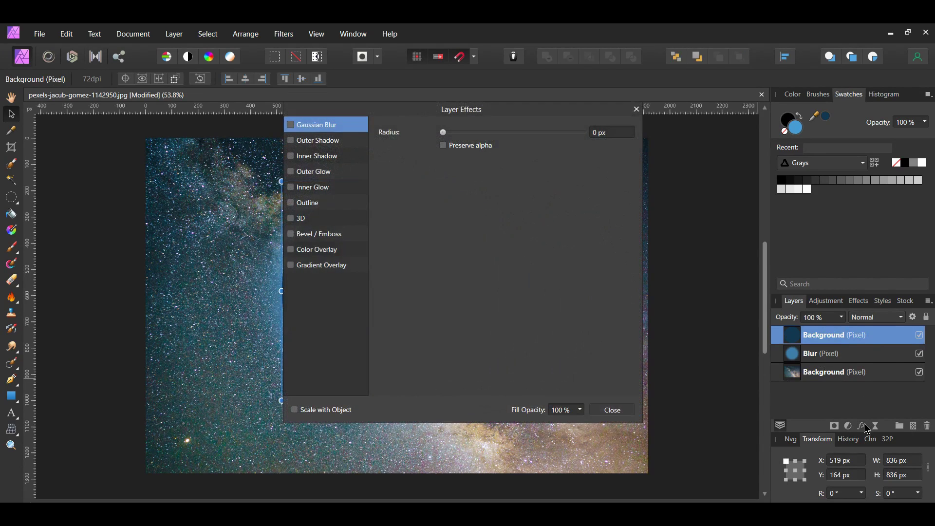
{"action": "left_click_drag", "start_coordinate": [412, 106], "coordinate": [661, 121]}
{"action": "left_click", "coordinate": [560, 188]}
{"action": "left_click", "coordinate": [537, 181]}
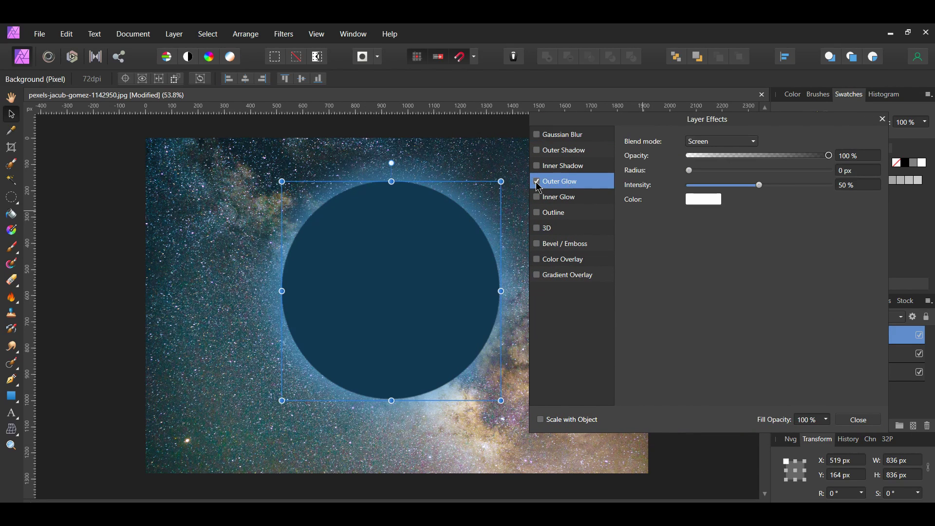
Set the outer glow's opacity to 32% and radius to 31 px, then close the effects and deselect the layer.
{"action": "left_click", "coordinate": [860, 156]}
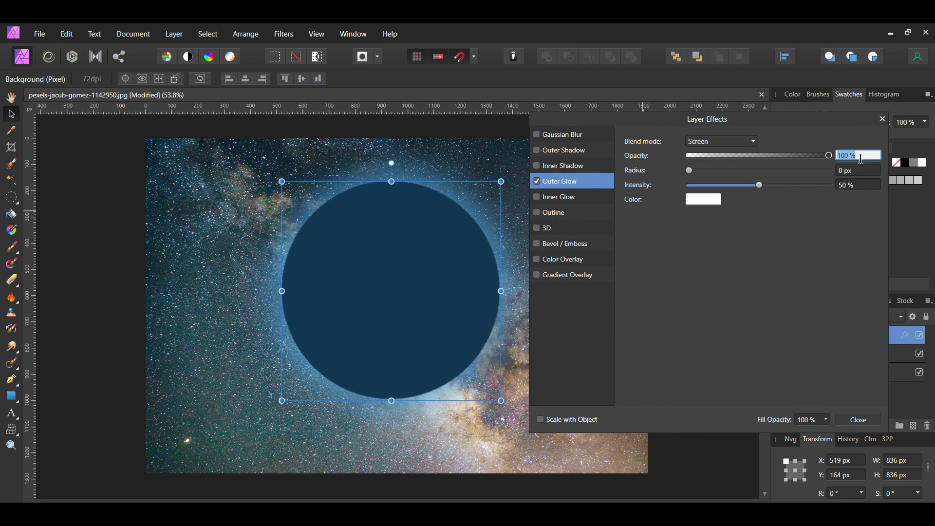
{"action": "type", "text": "32"}
{"action": "key", "text": "Return"}
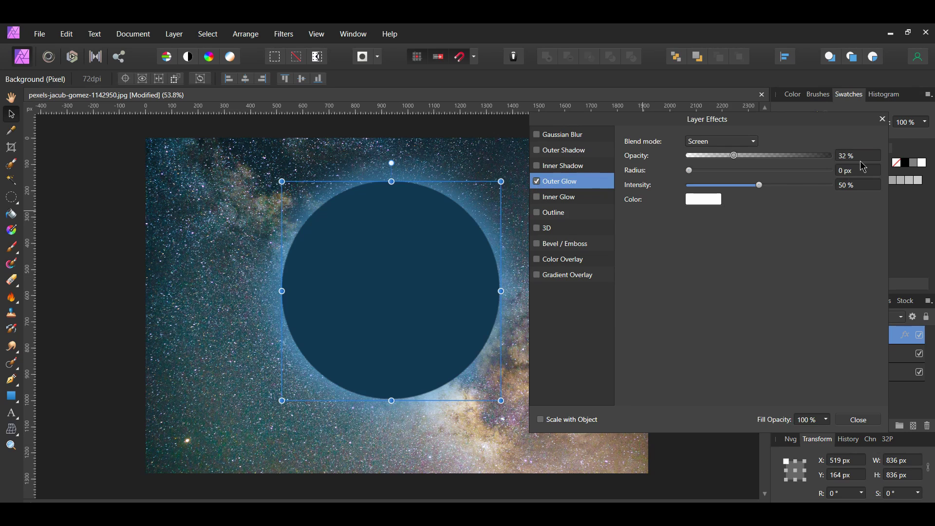
{"action": "left_click", "coordinate": [863, 166]}
{"action": "type", "text": "31"}
{"action": "key", "text": "Return"}
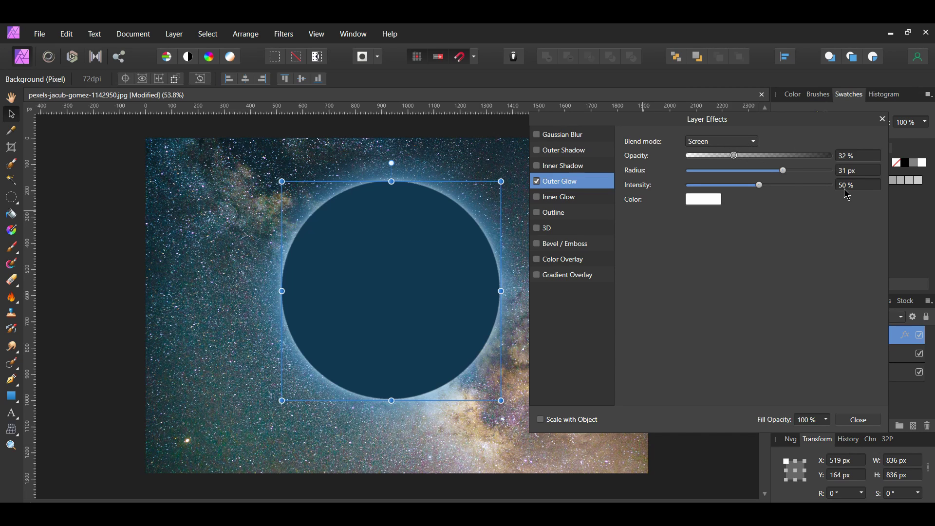
{"action": "left_click", "coordinate": [858, 419]}
{"action": "left_click", "coordinate": [701, 367]}
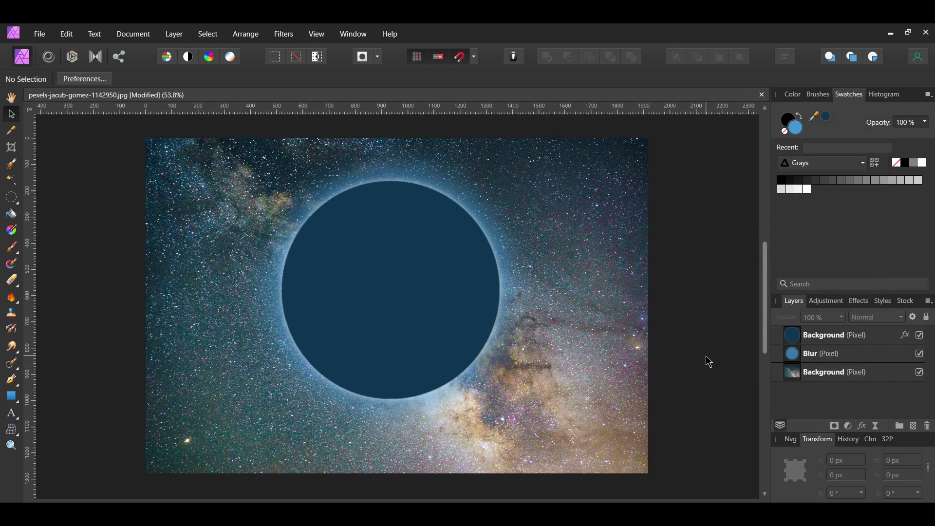
Open the grey stone texture photo numbered 2117937 as a separate document.
{"action": "left_click", "coordinate": [40, 33]}
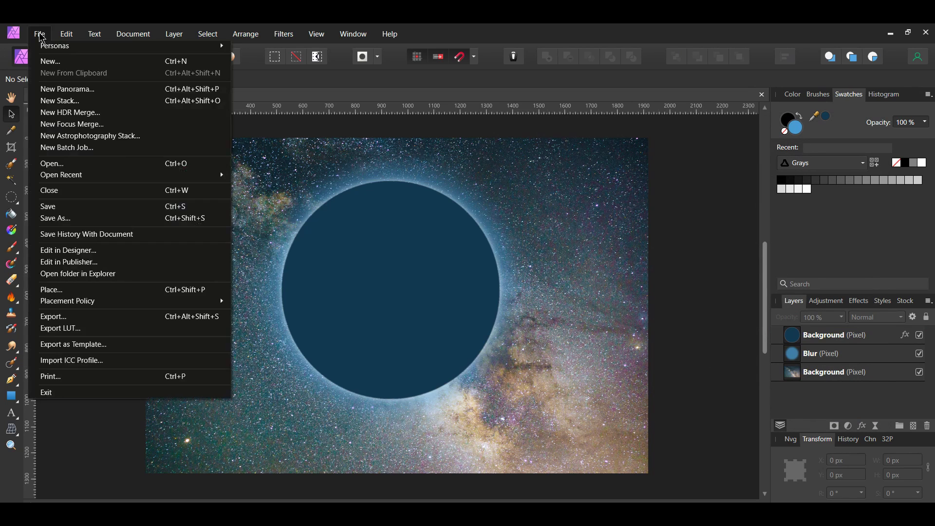
{"action": "left_click", "coordinate": [72, 165]}
{"action": "left_click", "coordinate": [287, 149]}
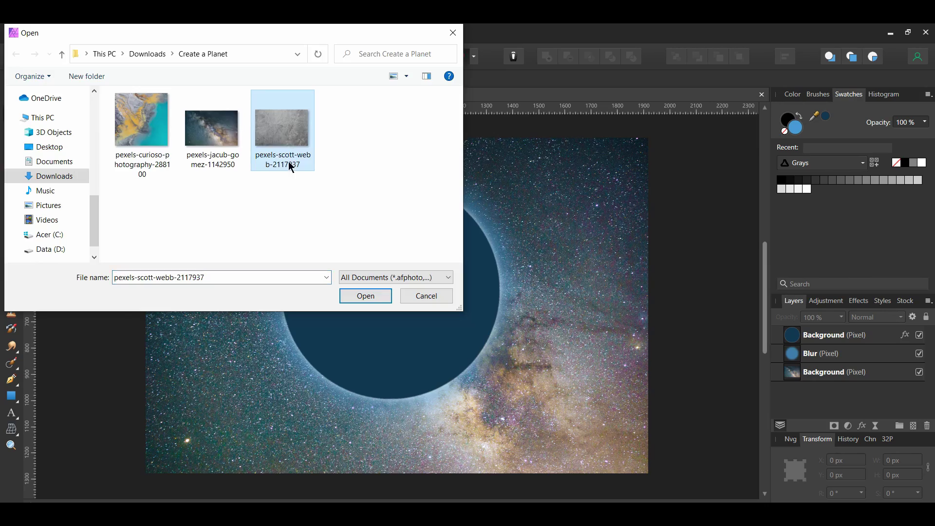
{"action": "double_click", "coordinate": [289, 153]}
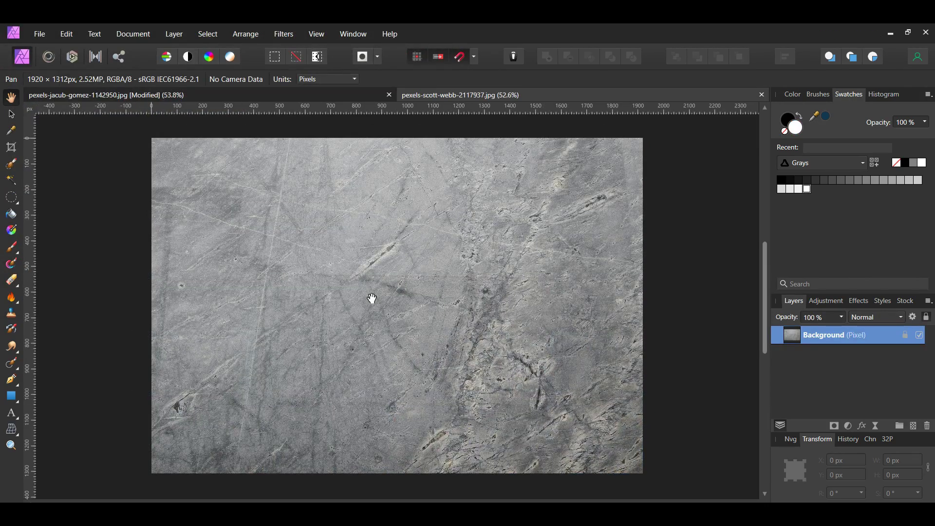
Paste the grey stone texture into the Milky Way document and close the separate texture document.
{"action": "left_click", "coordinate": [275, 96]}
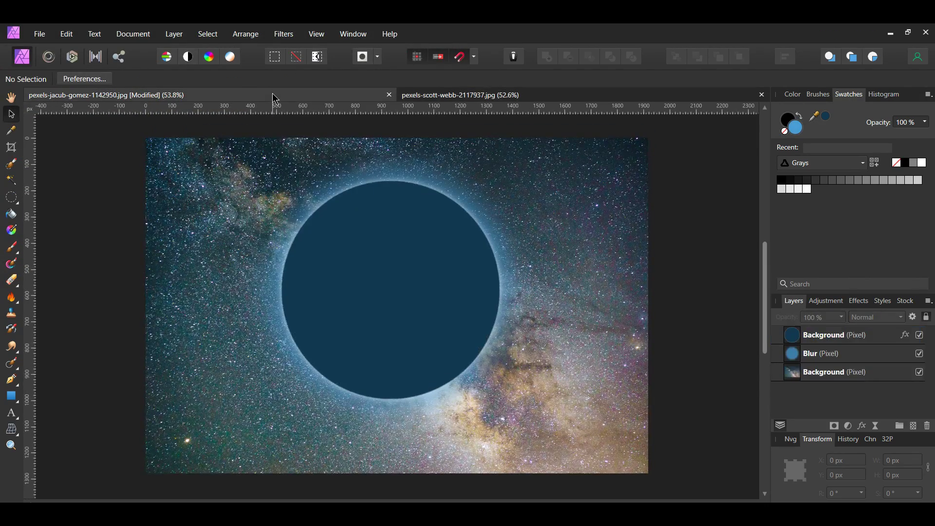
{"action": "key", "text": "ctrl+v"}
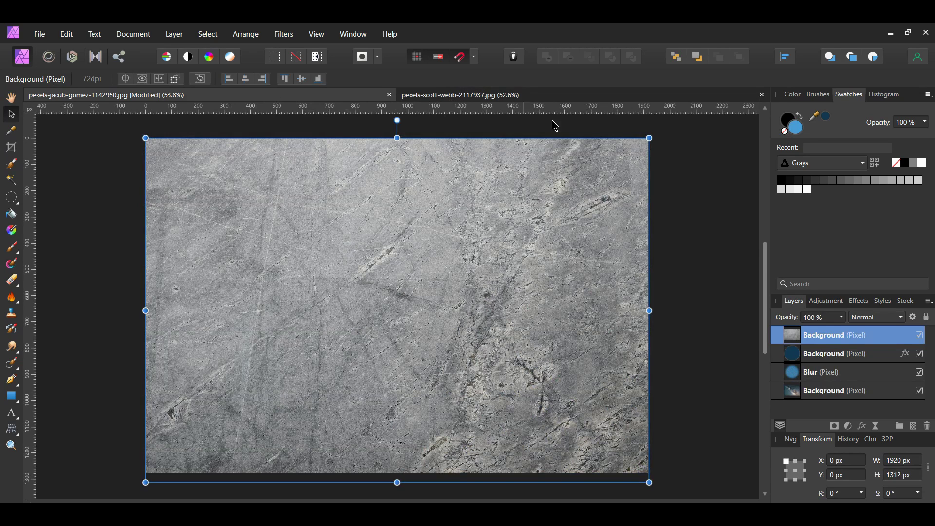
{"action": "left_click", "coordinate": [762, 94]}
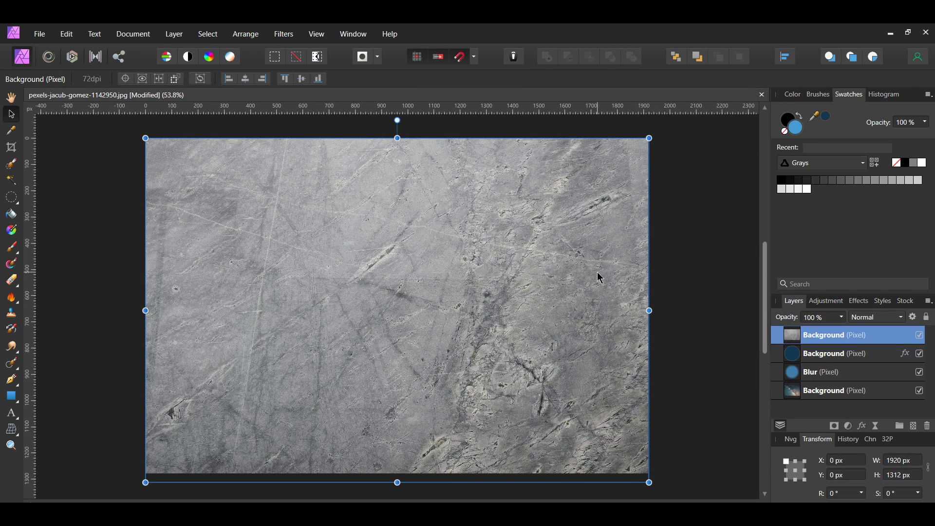
Scale the stone texture to about 1235 × 861 px and place it so it covers the planet circle.
{"action": "left_click_drag", "start_coordinate": [650, 139], "coordinate": [507, 240]}
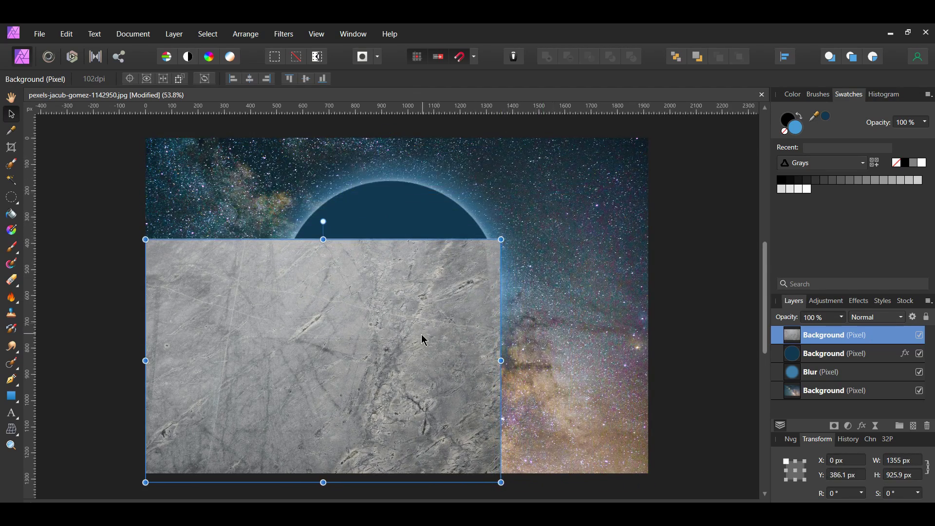
{"action": "left_click_drag", "start_coordinate": [421, 340], "coordinate": [491, 267]}
{"action": "left_click_drag", "start_coordinate": [574, 405], "coordinate": [545, 405]}
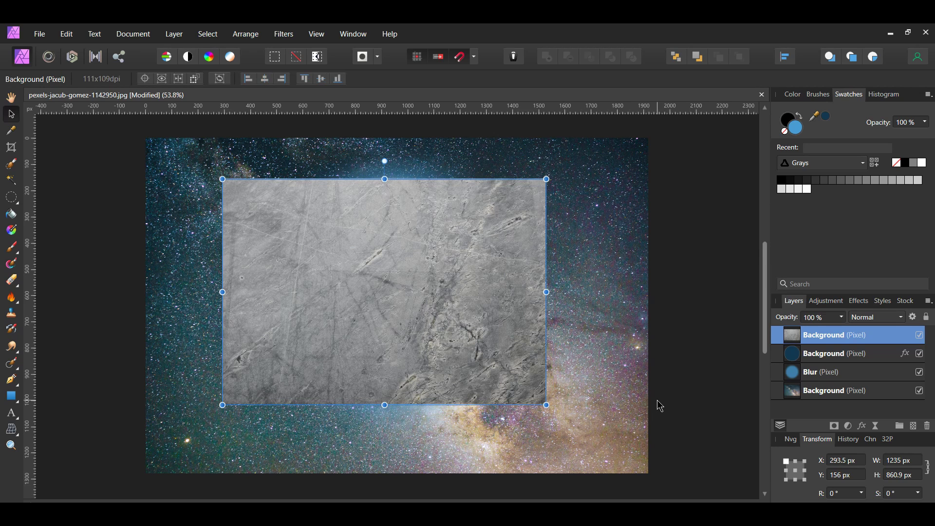
Load the dark blue circle as a selection, duplicate that area of the stone texture to a new layer, and hide the full texture.
{"action": "left_click", "coordinate": [793, 357], "text": "ctrl"}
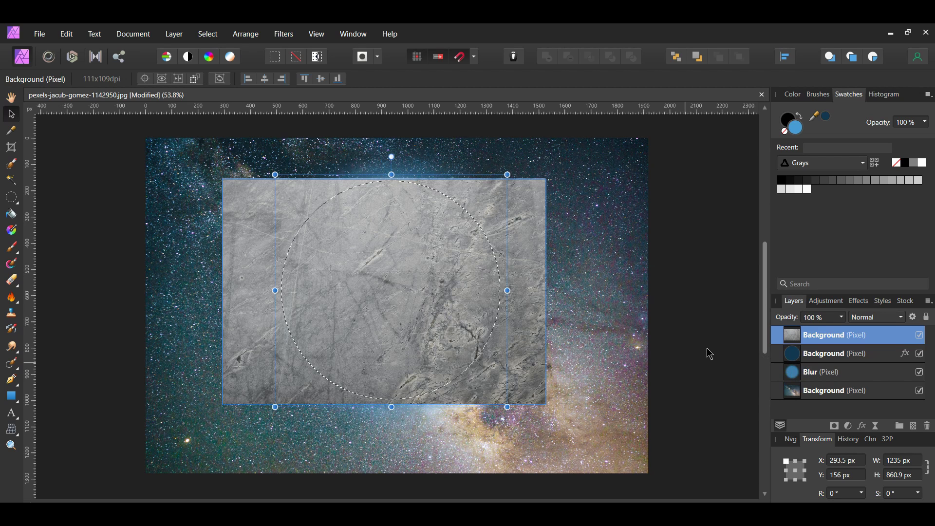
{"action": "key", "text": "ctrl+j"}
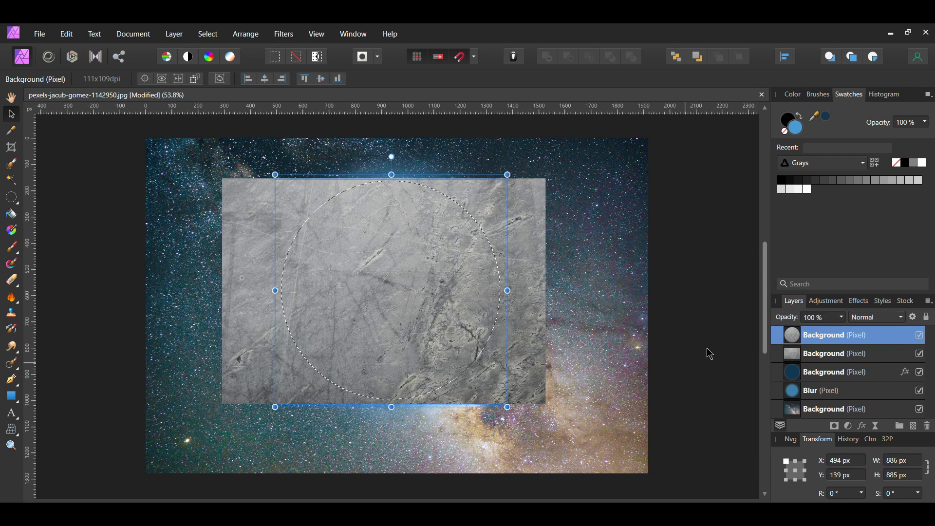
{"action": "left_click", "coordinate": [919, 353]}
Rename the circular stone layer as Texture 1, clear the selection, and set the layer's blend mode to Soft Light.
{"action": "double_click", "coordinate": [830, 336]}
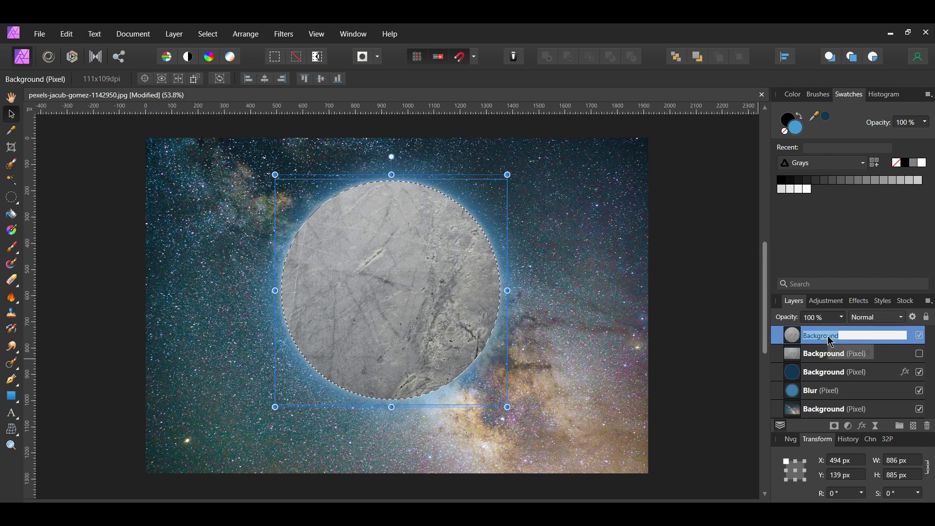
{"action": "type", "text": "Texture 1"}
{"action": "key", "text": "Return"}
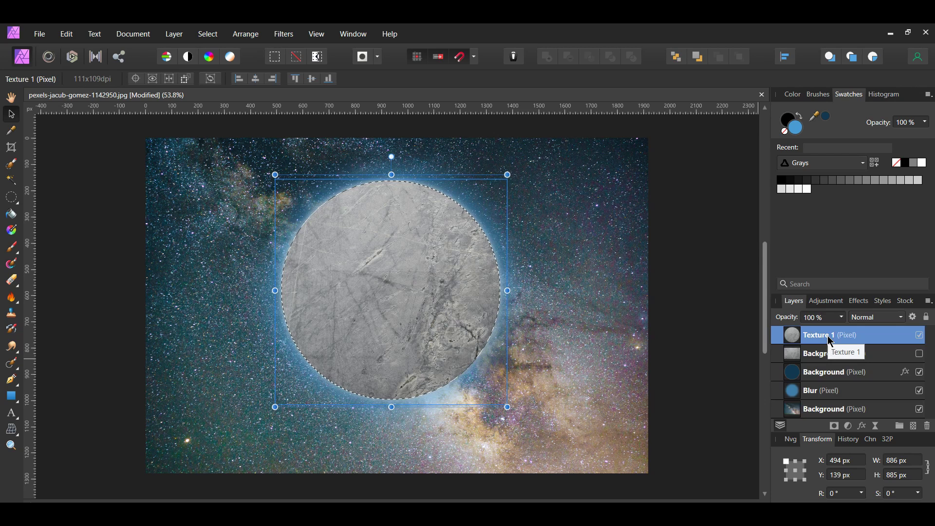
{"action": "key", "text": "ctrl+d"}
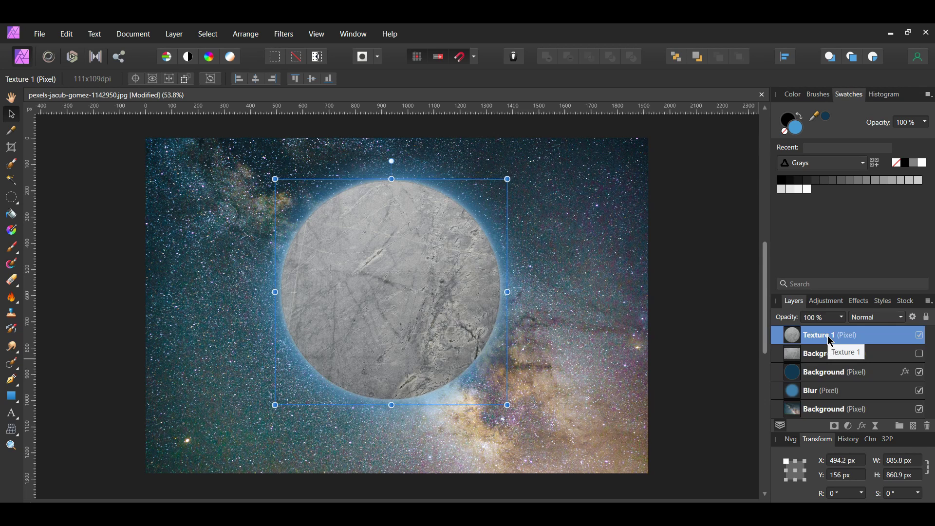
{"action": "left_click", "coordinate": [887, 318]}
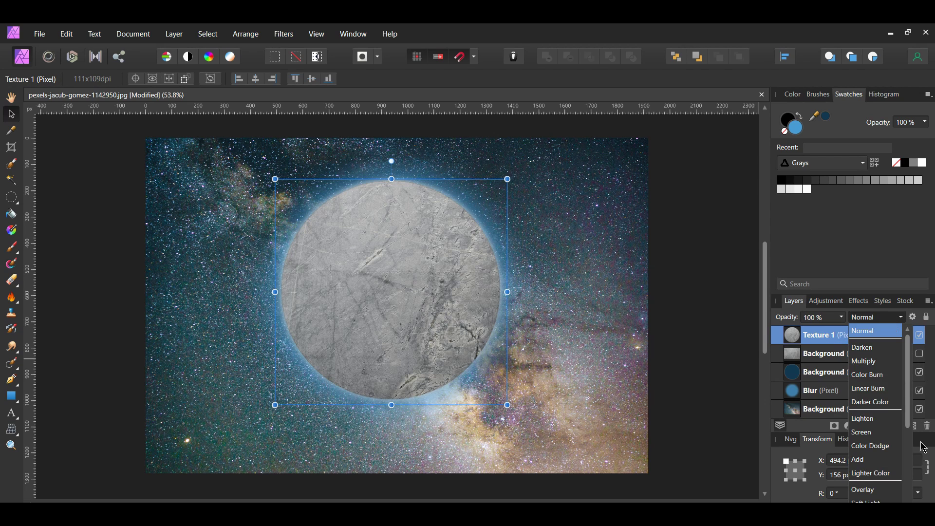
{"action": "left_click", "coordinate": [872, 501]}
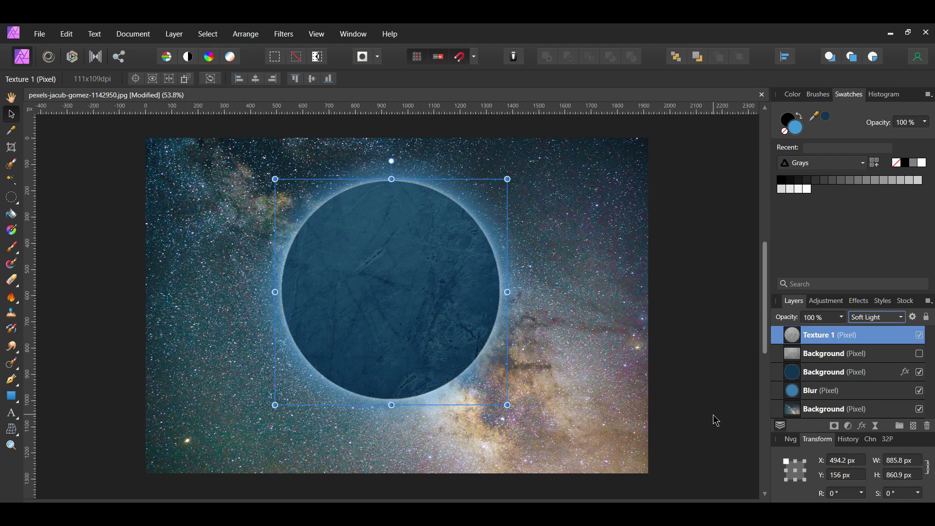
Distort Texture 1 with the Spherical filter at 100% intensity and 415 px radius, and try a radius of about 677 px.
{"action": "left_click", "coordinate": [285, 35]}
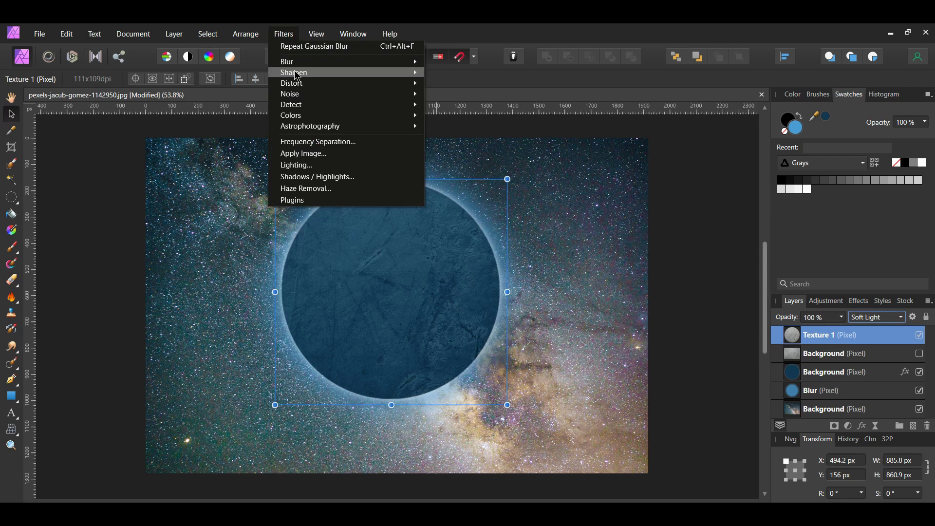
{"action": "mouse_move", "coordinate": [366, 83]}
{"action": "left_click", "coordinate": [453, 132]}
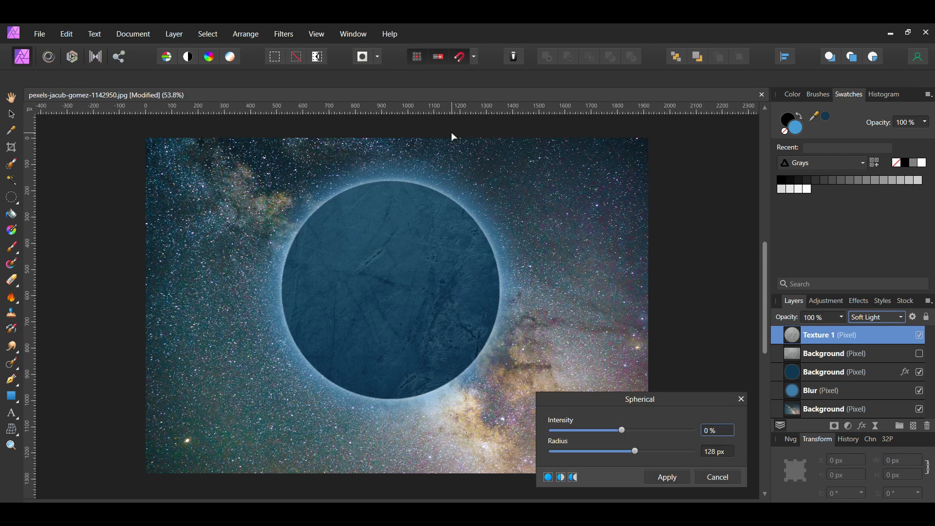
{"action": "left_click_drag", "start_coordinate": [622, 430], "coordinate": [701, 445]}
{"action": "left_click", "coordinate": [722, 452]}
{"action": "type", "text": "415"}
{"action": "key", "text": "Return"}
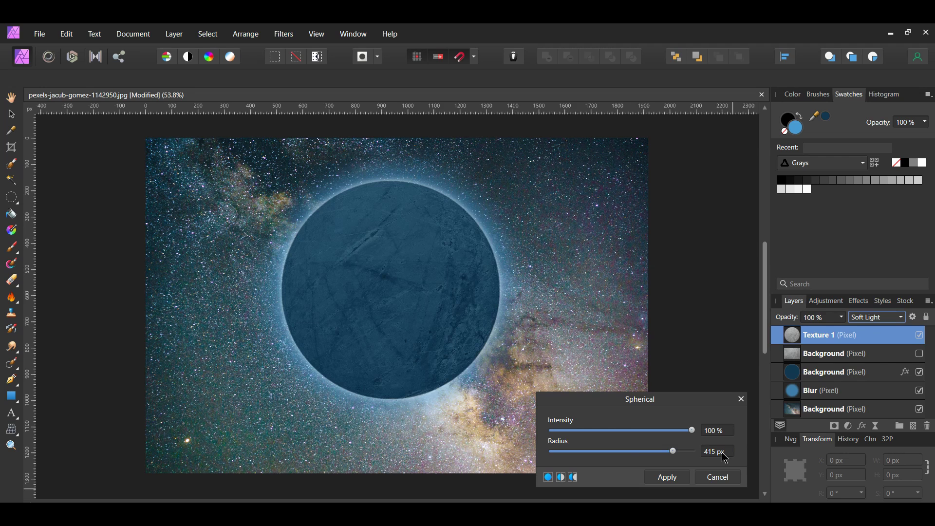
{"action": "scroll", "coordinate": [723, 459], "scroll_direction": "down", "scroll_amount": 1}
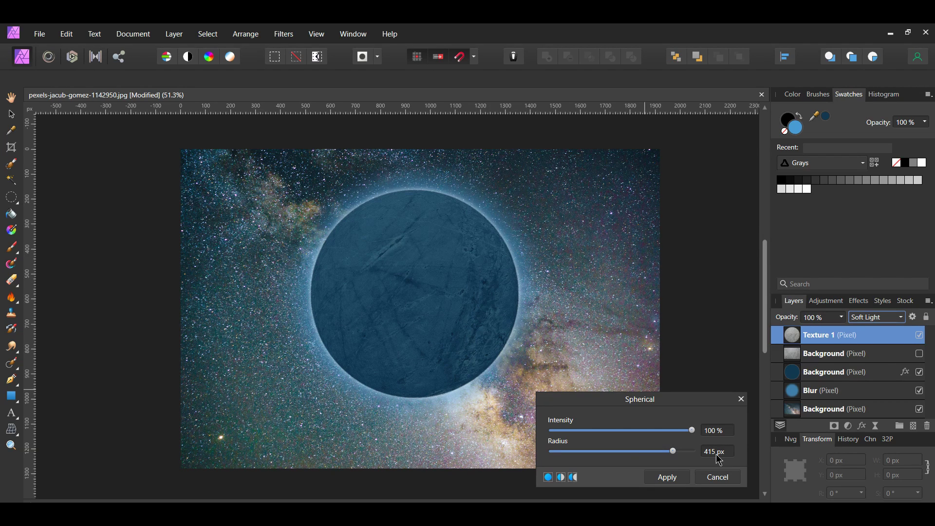
{"action": "left_click_drag", "start_coordinate": [673, 451], "coordinate": [687, 456]}
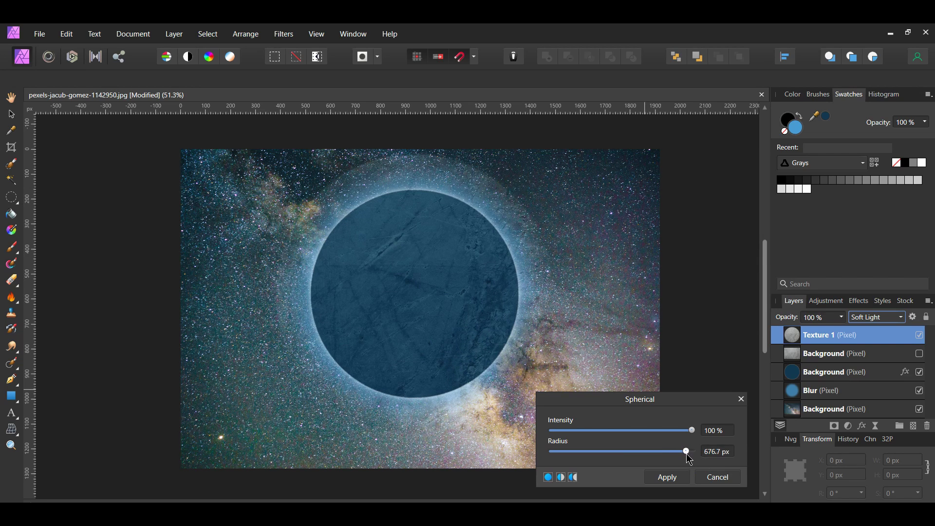
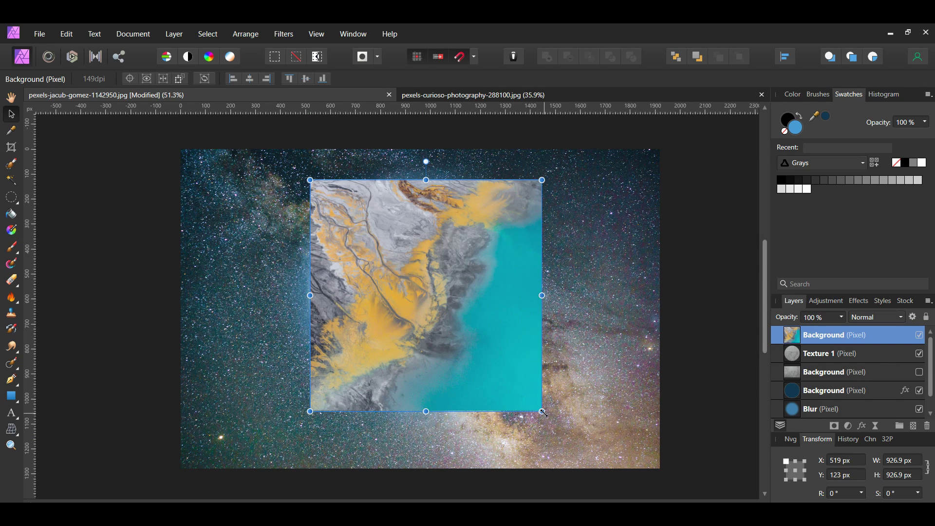
Scale the orange and turquoise texture to about 936 px square over the planet and copy its planet-shaped circle to a new layer.
{"action": "left_click_drag", "start_coordinate": [543, 413], "coordinate": [545, 415]}
{"action": "left_click_drag", "start_coordinate": [461, 336], "coordinate": [461, 335]}
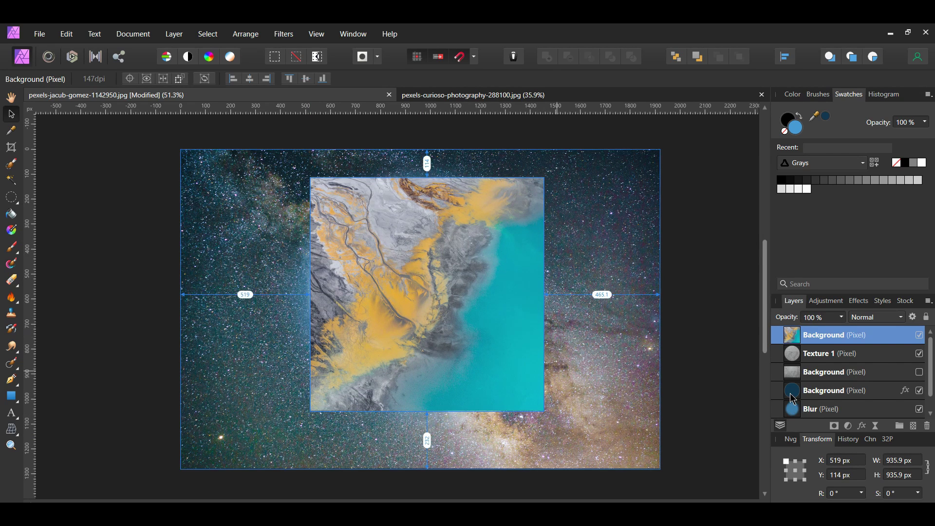
{"action": "left_click", "coordinate": [792, 392], "text": "ctrl"}
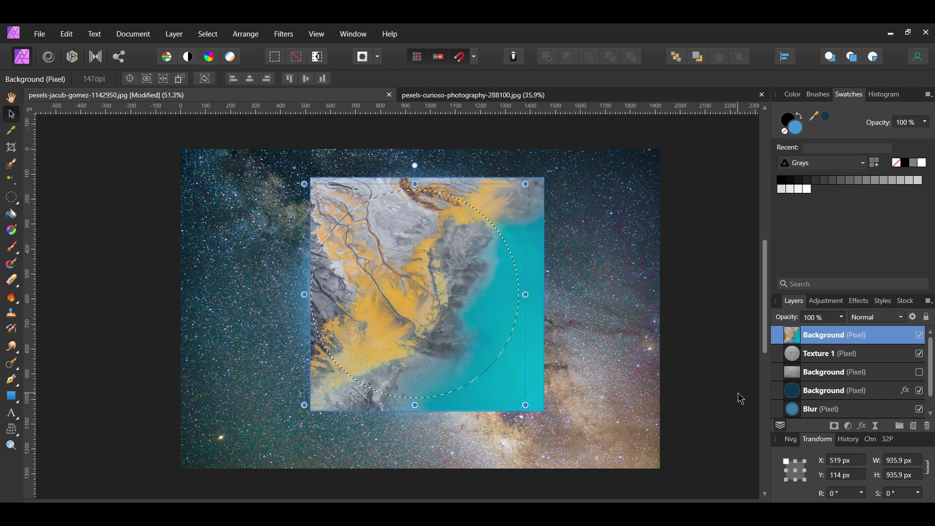
{"action": "key", "text": "ctrl+j"}
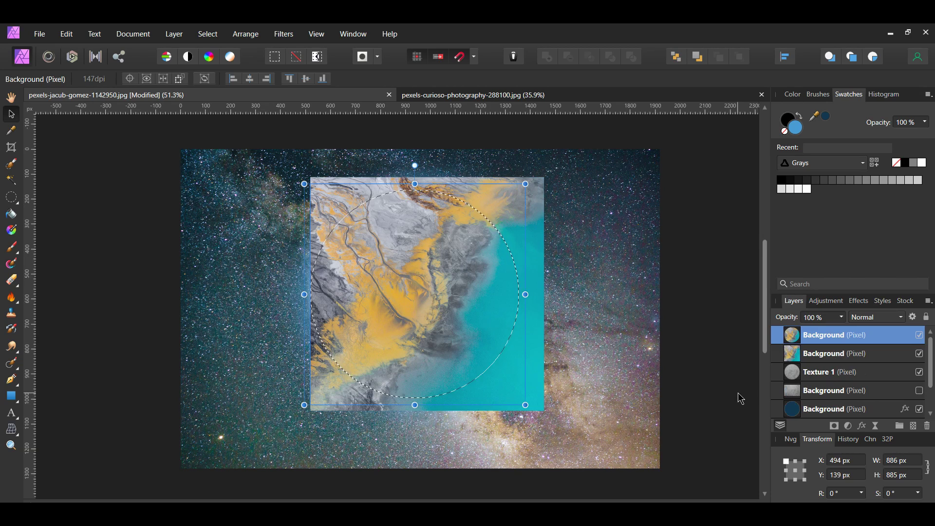
{"action": "key", "text": "ctrl+d"}
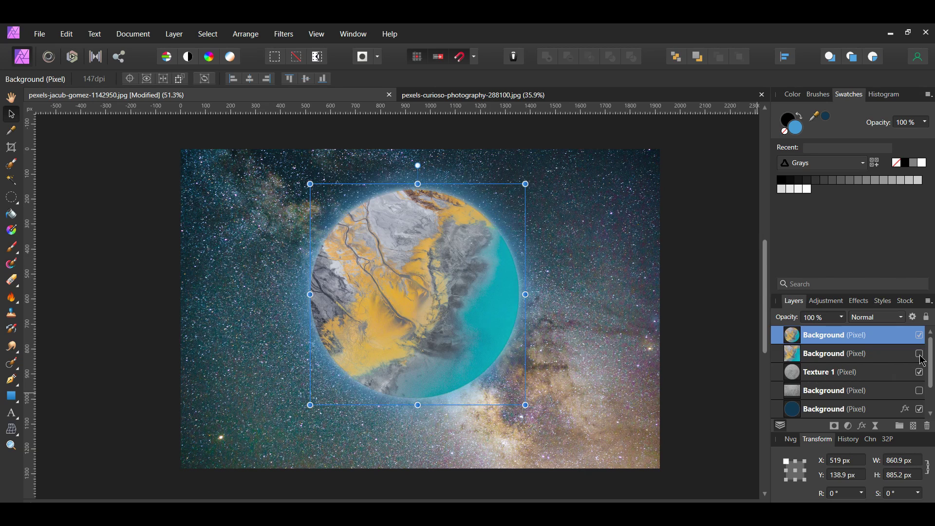
Rename the circular orange and turquoise layer as Texture 2.
{"action": "double_click", "coordinate": [822, 339]}
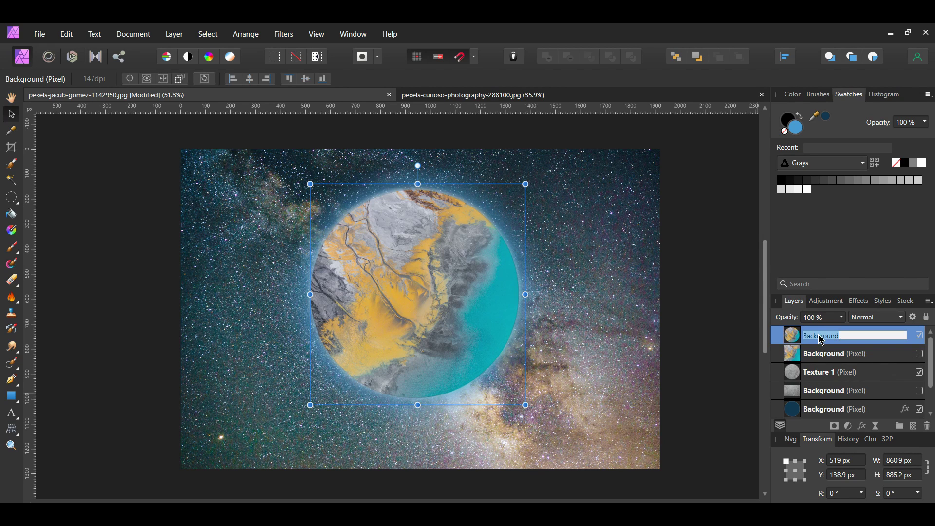
{"action": "type", "text": "Texture 2"}
{"action": "key", "text": "Return"}
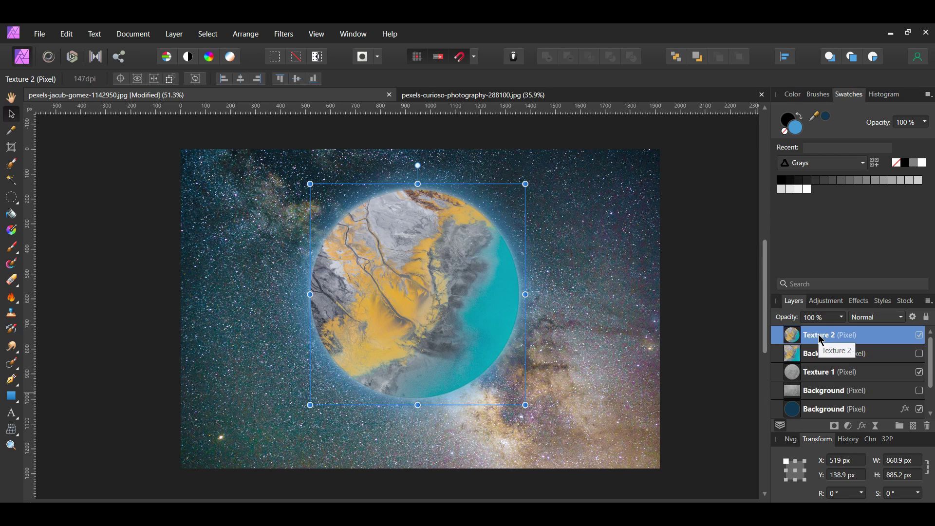
Apply the Spherical distortion to Texture 2 with 100% intensity and a 429 px radius.
{"action": "left_click", "coordinate": [283, 34]}
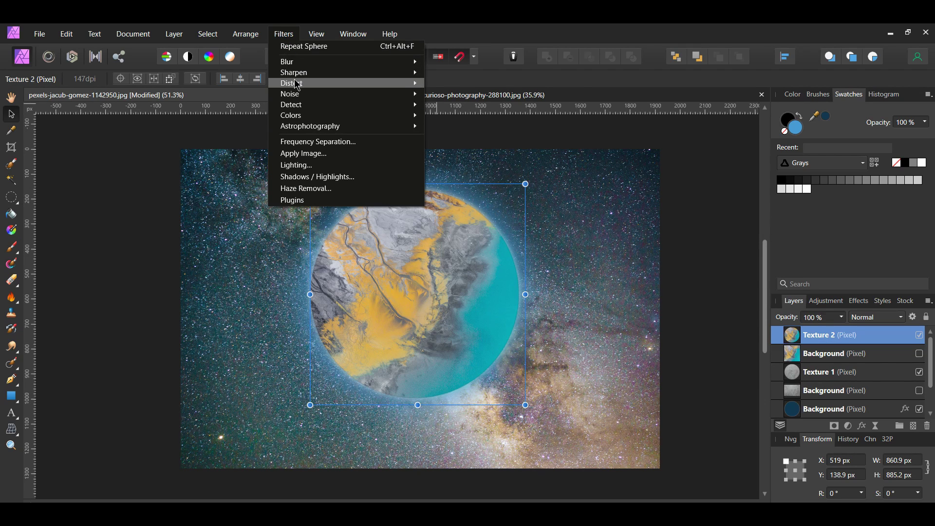
{"action": "mouse_move", "coordinate": [370, 84]}
{"action": "left_click", "coordinate": [468, 132]}
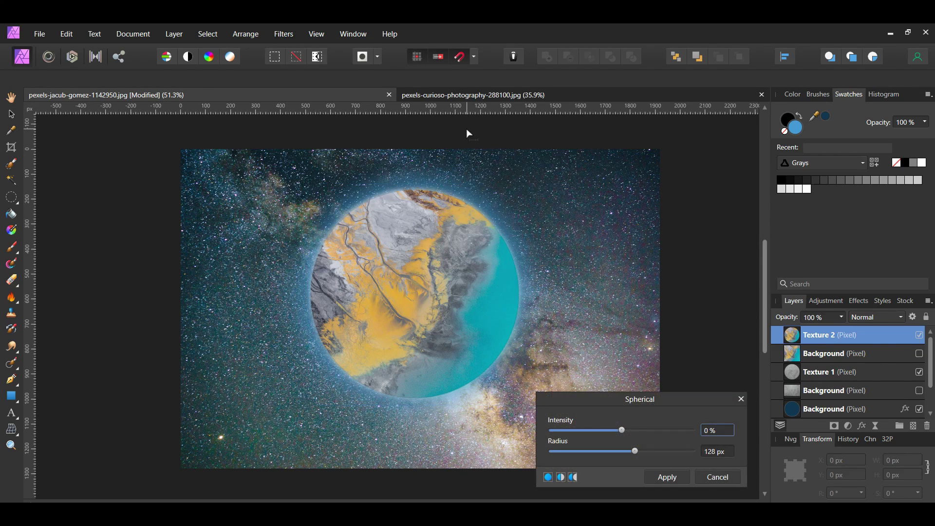
{"action": "left_click_drag", "start_coordinate": [622, 430], "coordinate": [693, 435]}
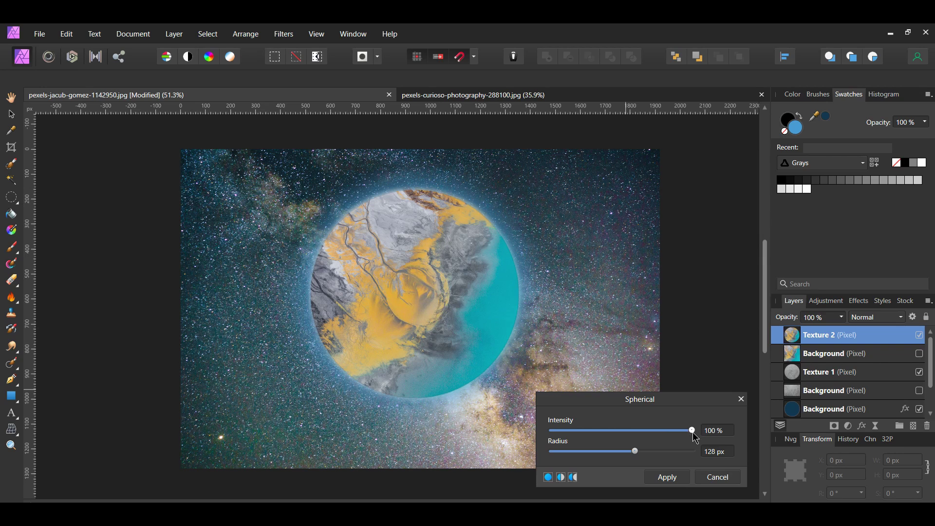
{"action": "left_click_drag", "start_coordinate": [635, 452], "coordinate": [675, 457]}
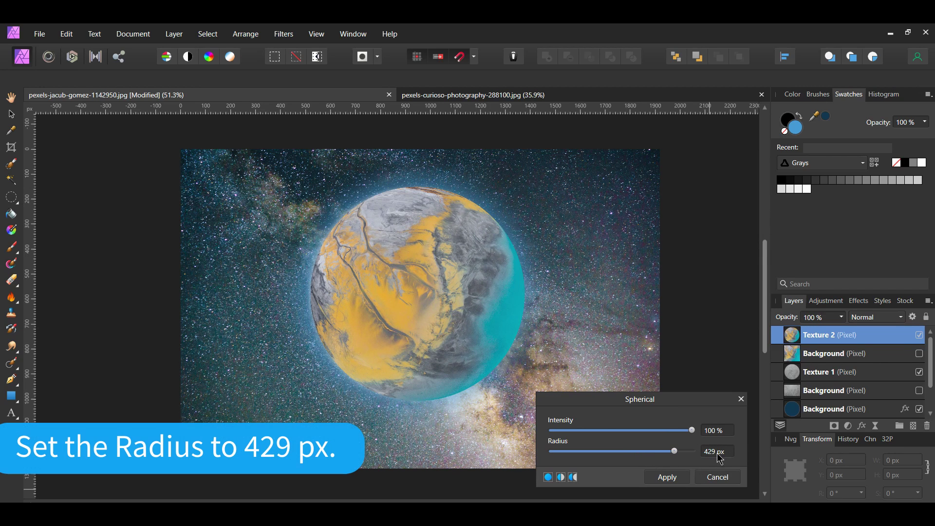
{"action": "left_click", "coordinate": [667, 477]}
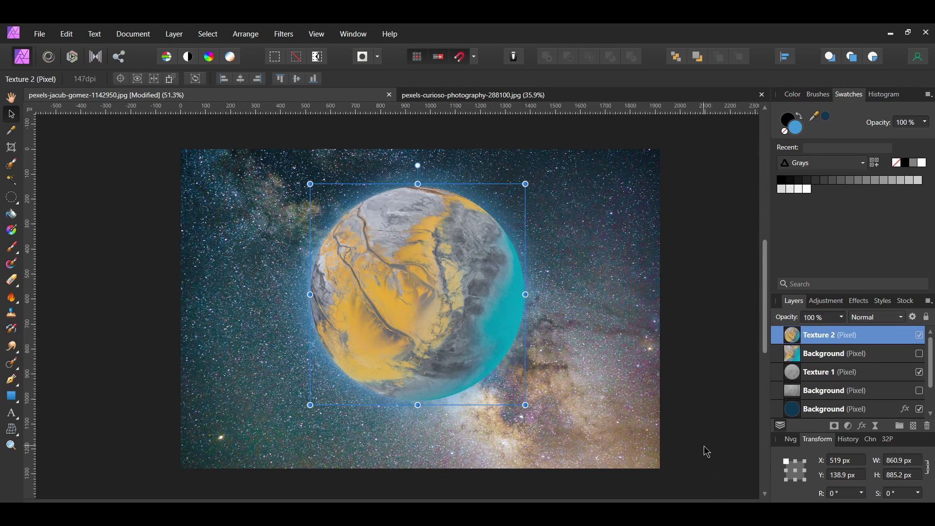
Flood-select the dark grey areas of Texture 2 in Add mode, duplicate them to a new layer, and clear the selection.
{"action": "left_click", "coordinate": [12, 181]}
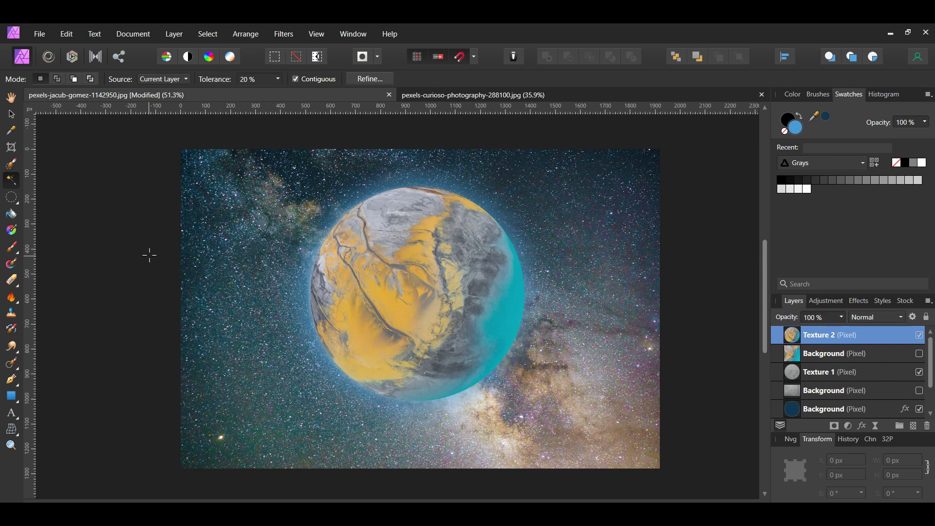
{"action": "left_click", "coordinate": [57, 79]}
{"action": "scroll", "coordinate": [410, 292], "scroll_direction": "up", "scroll_amount": 3}
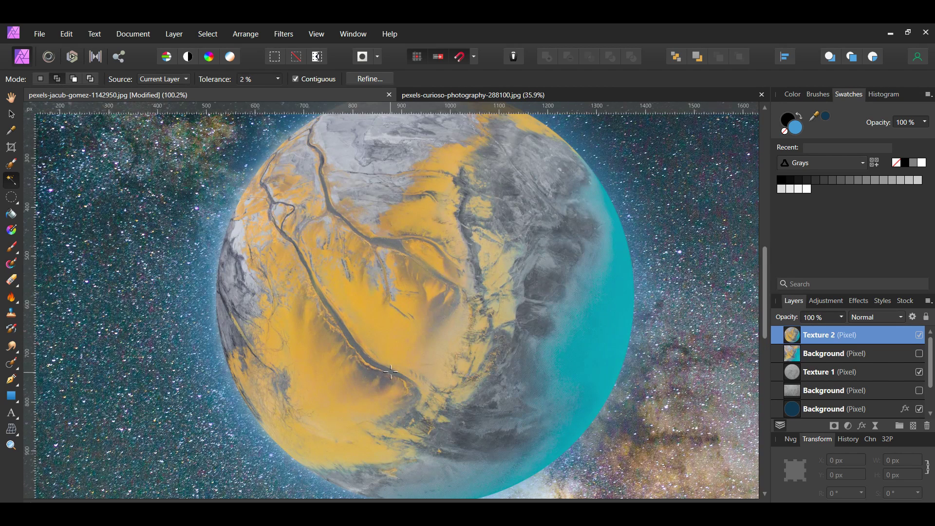
{"action": "left_click_drag", "start_coordinate": [376, 369], "coordinate": [359, 459]}
{"action": "scroll", "coordinate": [388, 279], "scroll_direction": "up", "scroll_amount": 1}
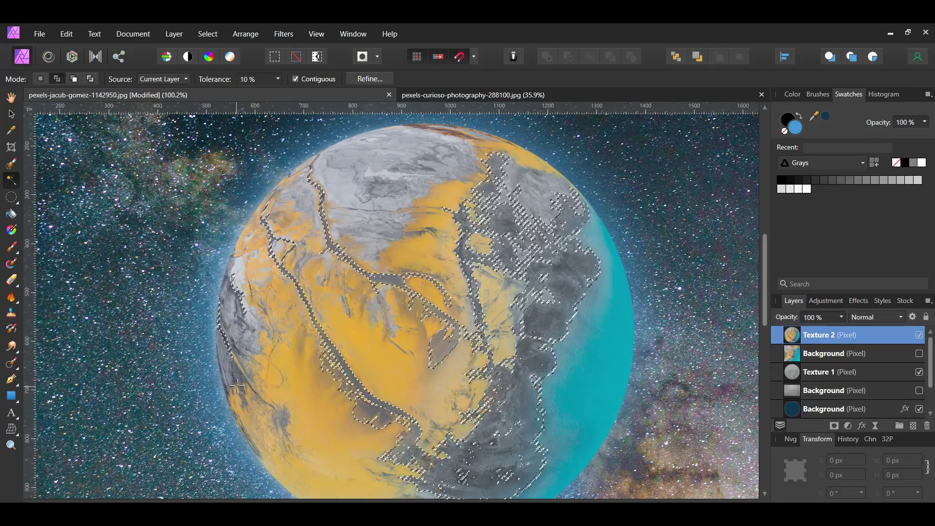
{"action": "scroll", "coordinate": [308, 247], "scroll_direction": "down", "scroll_amount": 2}
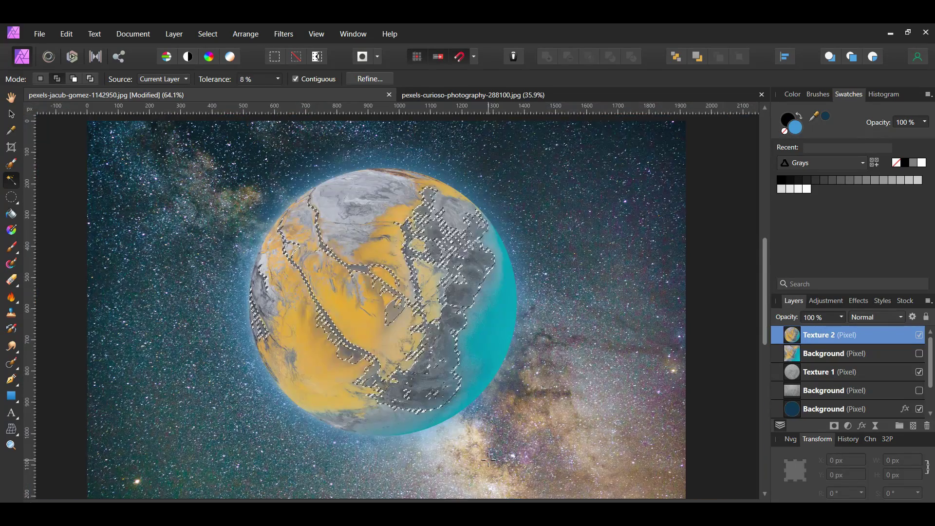
{"action": "key", "text": "ctrl+j"}
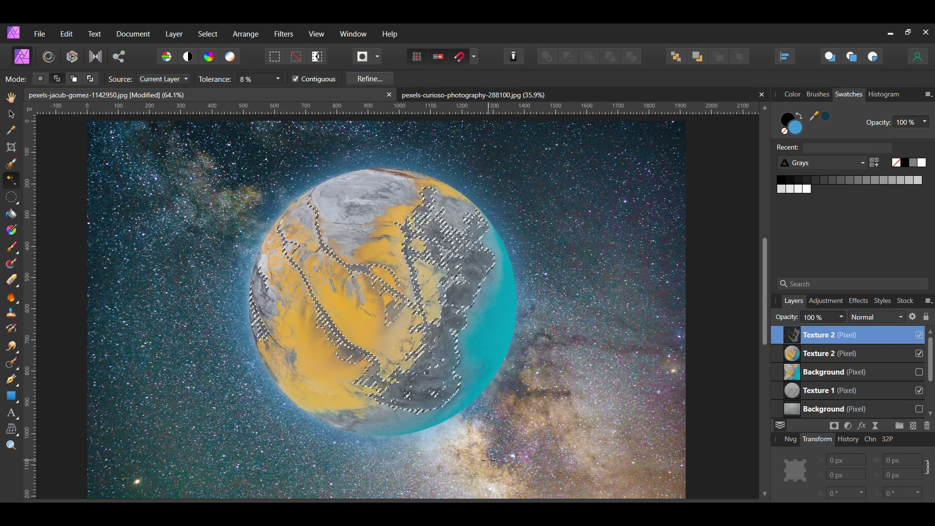
{"action": "key", "text": "ctrl+d"}
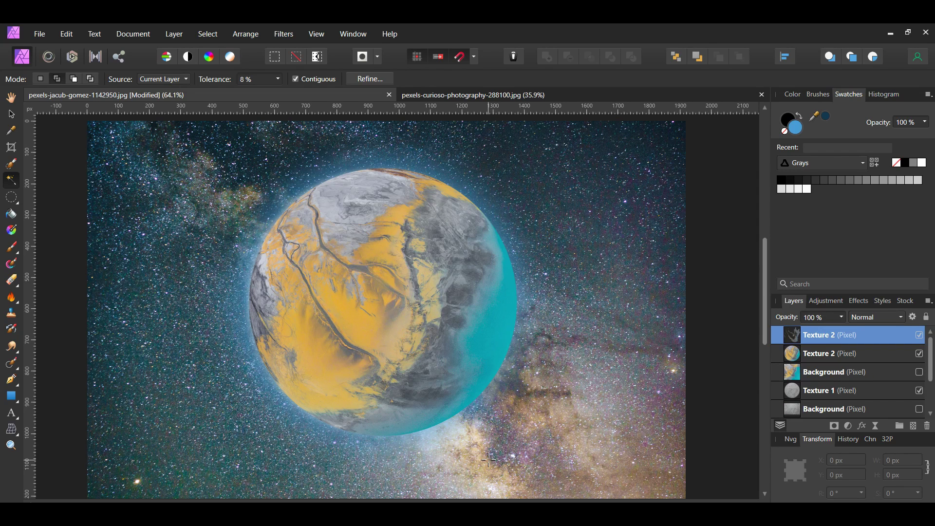
Rename the layer with the copied dark grey areas as Gray Area and hide it.
{"action": "double_click", "coordinate": [815, 336]}
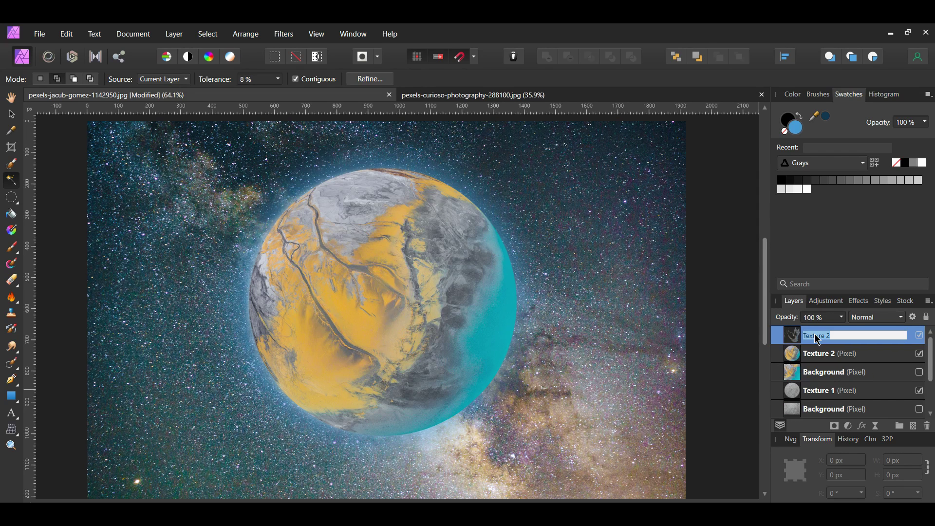
{"action": "type", "text": "Gray Area"}
{"action": "key", "text": "Return"}
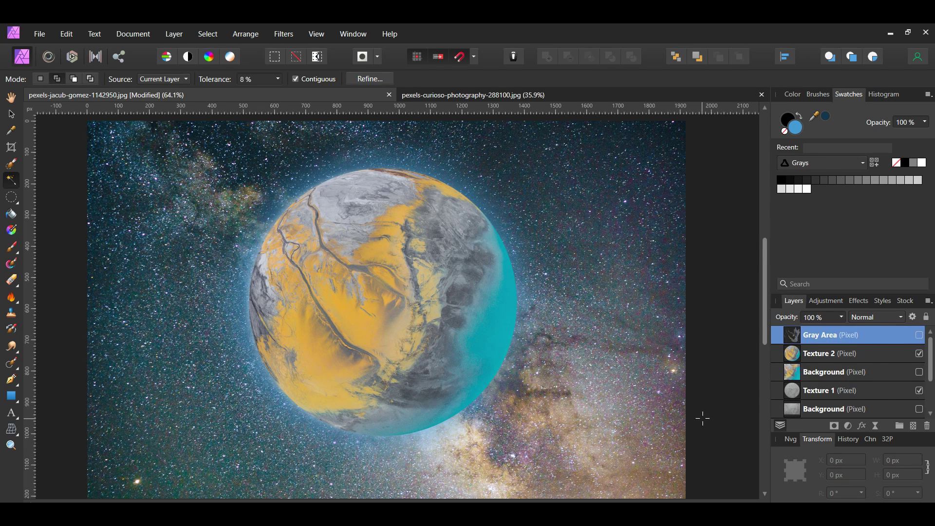
Set the Texture 2 layer's blend mode to Overlay and fit it to the planet's outline.
{"action": "left_click", "coordinate": [834, 361]}
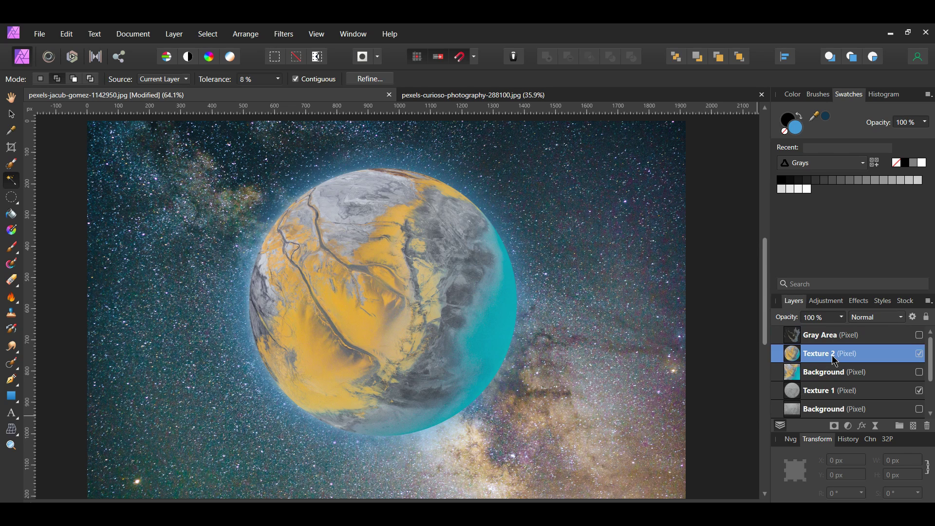
{"action": "left_click", "coordinate": [897, 319]}
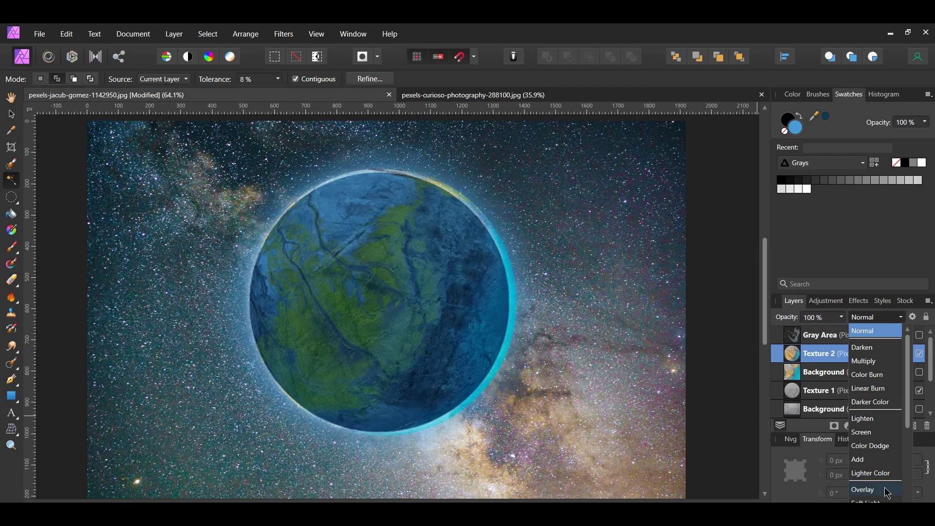
{"action": "left_click", "coordinate": [887, 491]}
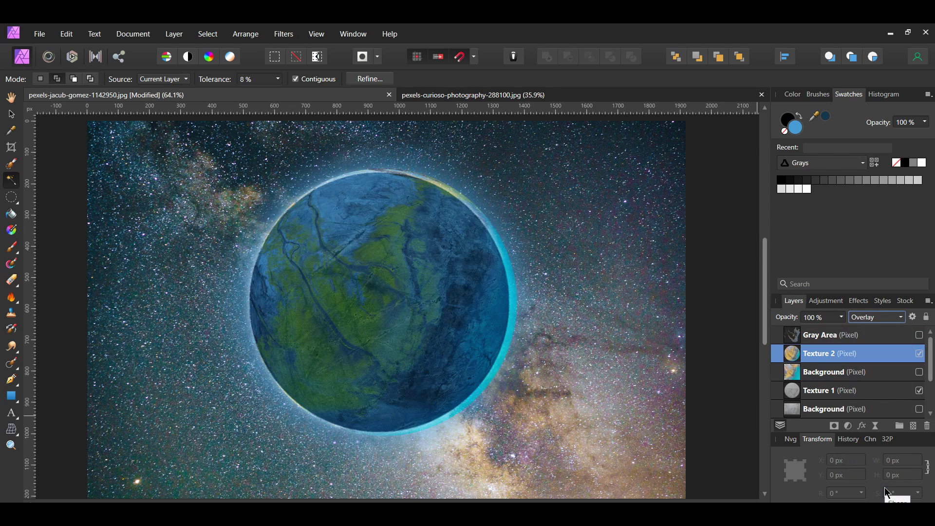
{"action": "key", "text": "v"}
Add a new pixel layer above Texture 2 and choose the soft 64 px paint brush from the Basic set.
{"action": "left_click", "coordinate": [914, 426]}
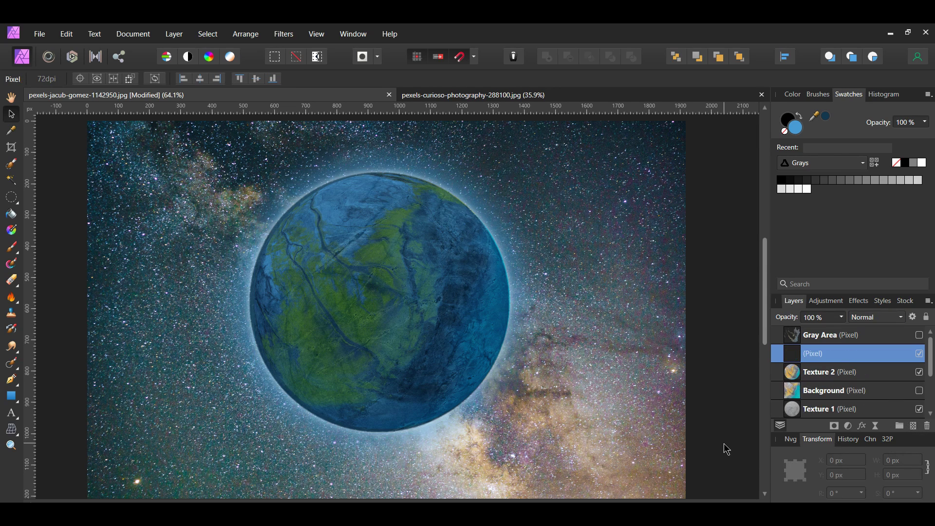
{"action": "key", "text": "b"}
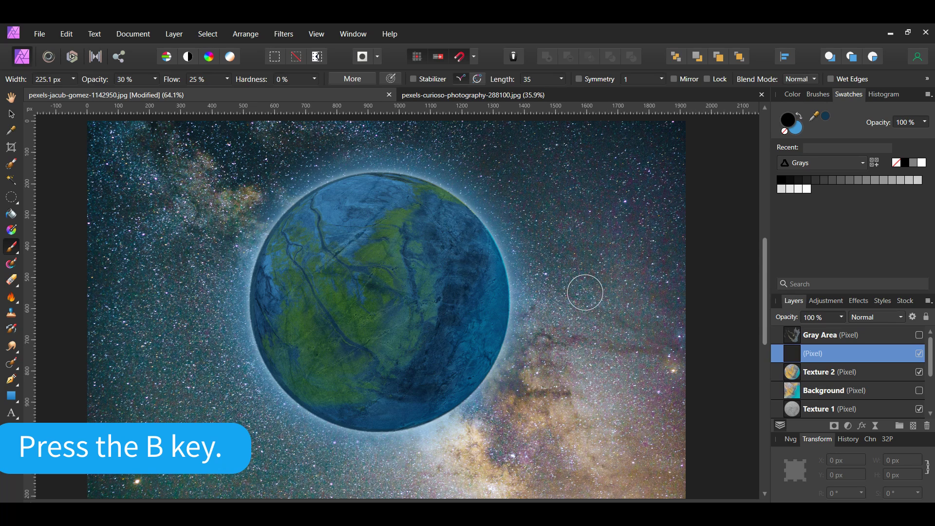
{"action": "left_click", "coordinate": [818, 96]}
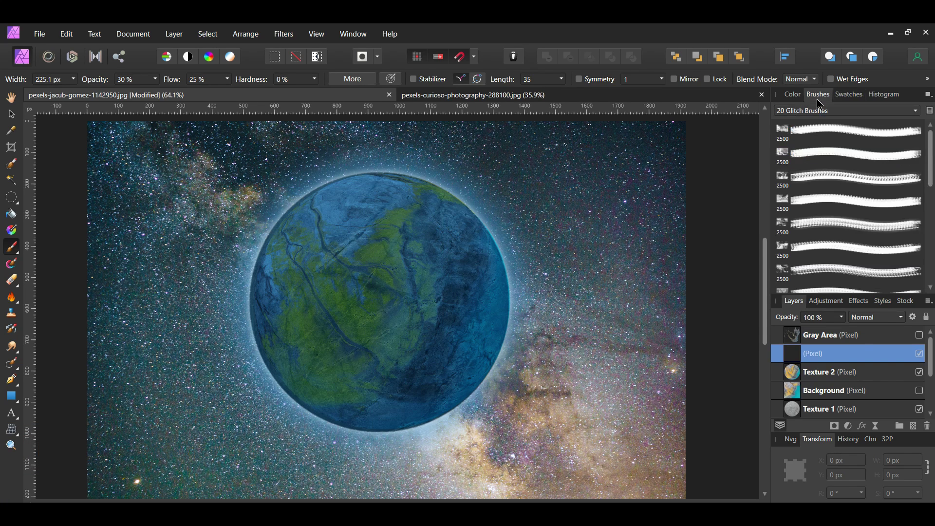
{"action": "left_click", "coordinate": [841, 116]}
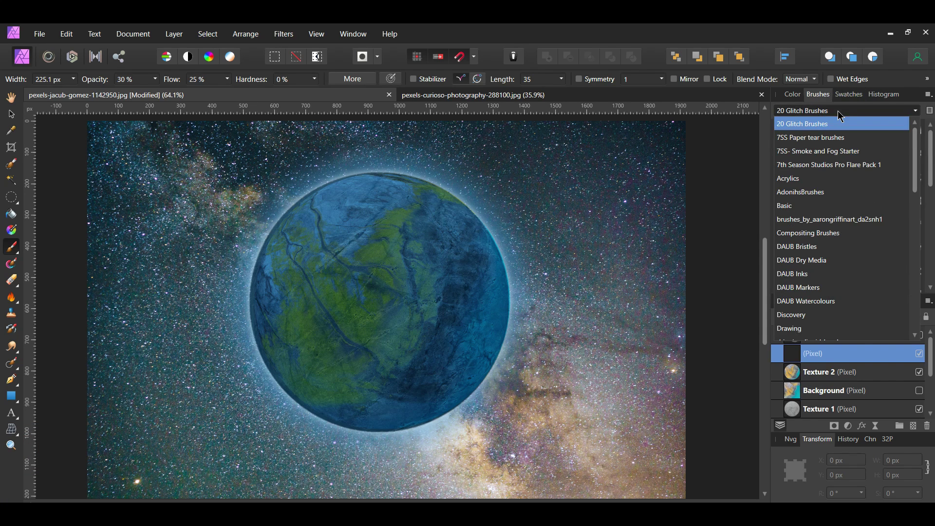
{"action": "left_click", "coordinate": [852, 199]}
{"action": "scroll", "coordinate": [862, 224], "scroll_direction": "down", "scroll_amount": 4}
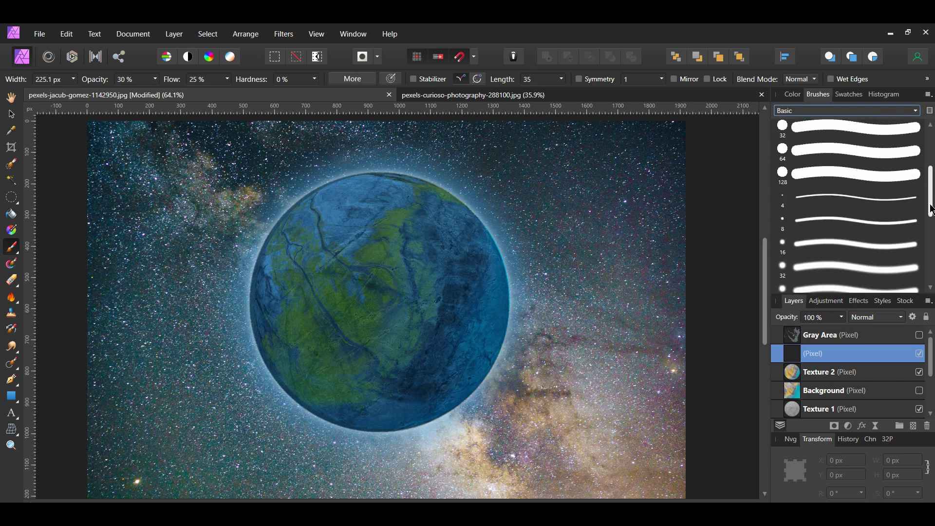
{"action": "left_click", "coordinate": [872, 242]}
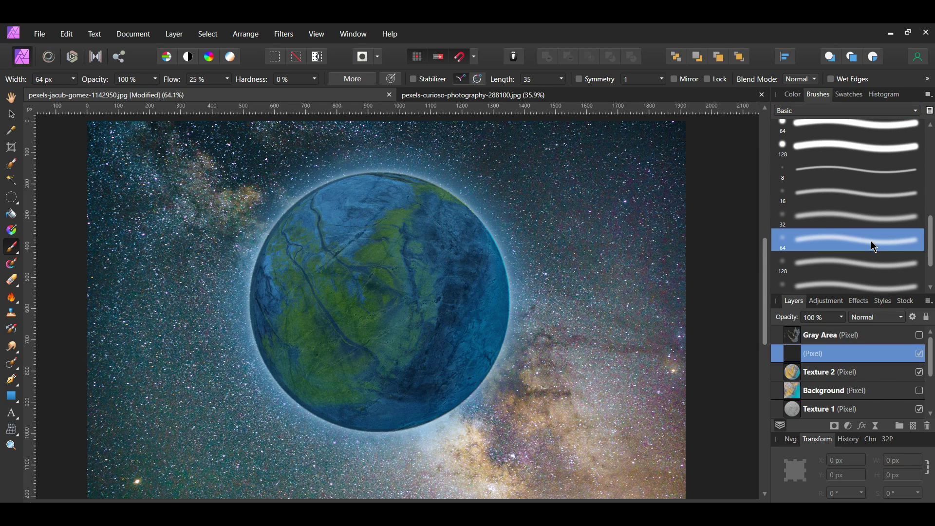
Set the brush to 30% opacity, 75% flow and 25% hardness.
{"action": "left_click", "coordinate": [132, 80]}
{"action": "type", "text": "30"}
{"action": "key", "text": "Return"}
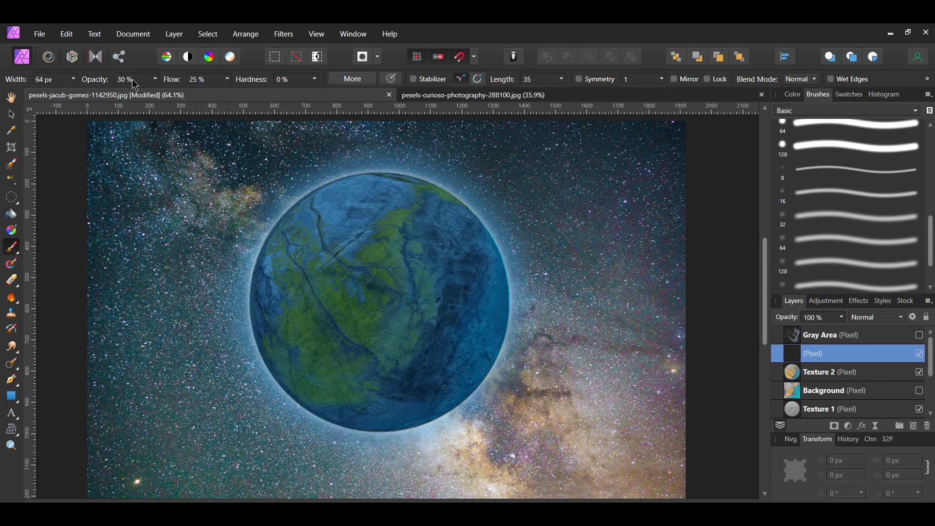
{"action": "left_click", "coordinate": [202, 79]}
{"action": "type", "text": "75"}
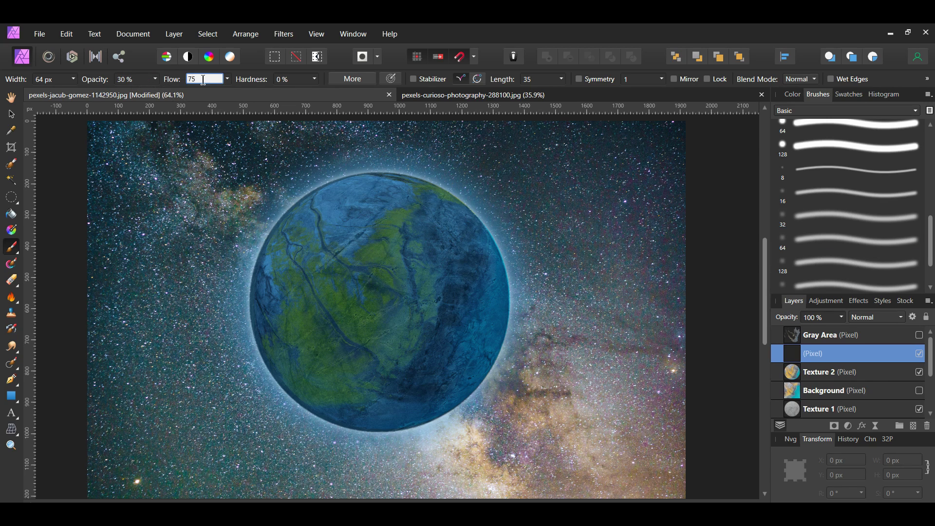
{"action": "key", "text": "Return"}
{"action": "left_click", "coordinate": [292, 80]}
{"action": "type", "text": "2"}
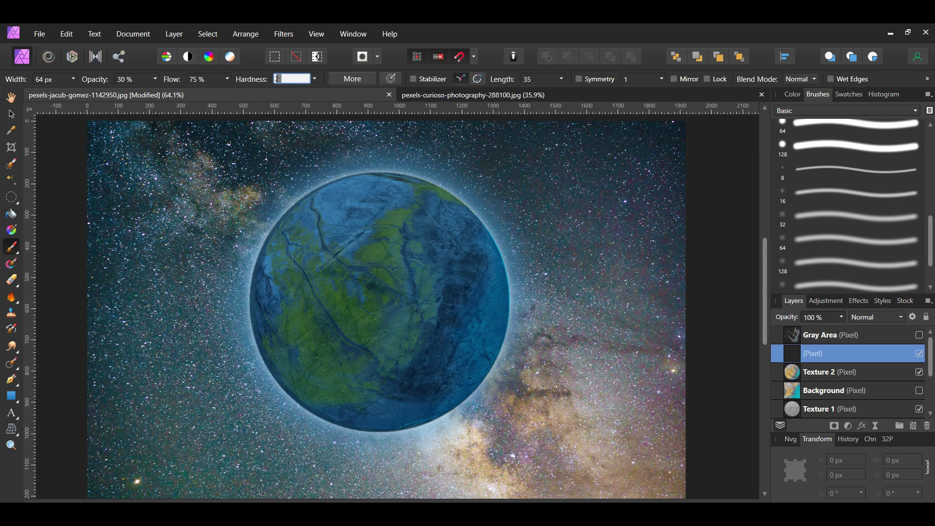
{"action": "type", "text": "5"}
{"action": "key", "text": "Return"}
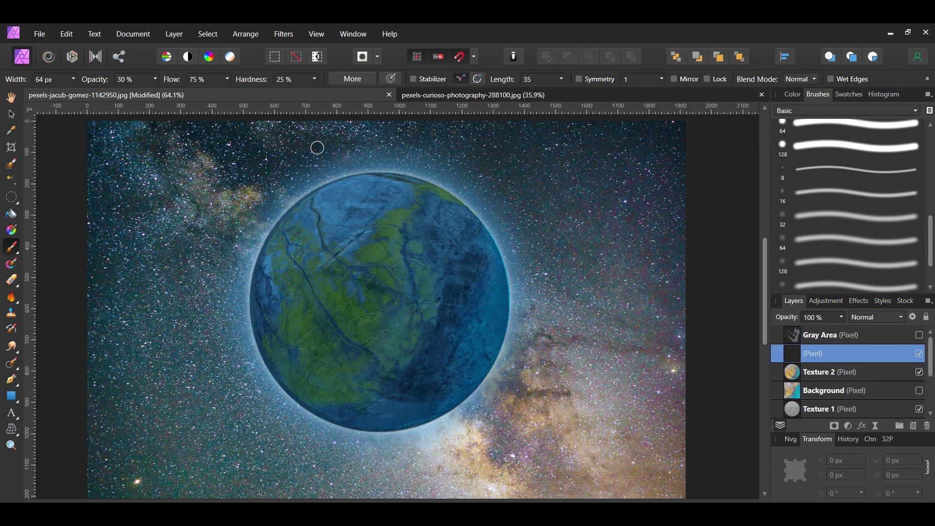
Sample a dark blue from the starry sky and paint shading over the planet with a brush about 225 px wide.
{"action": "left_click", "coordinate": [846, 96]}
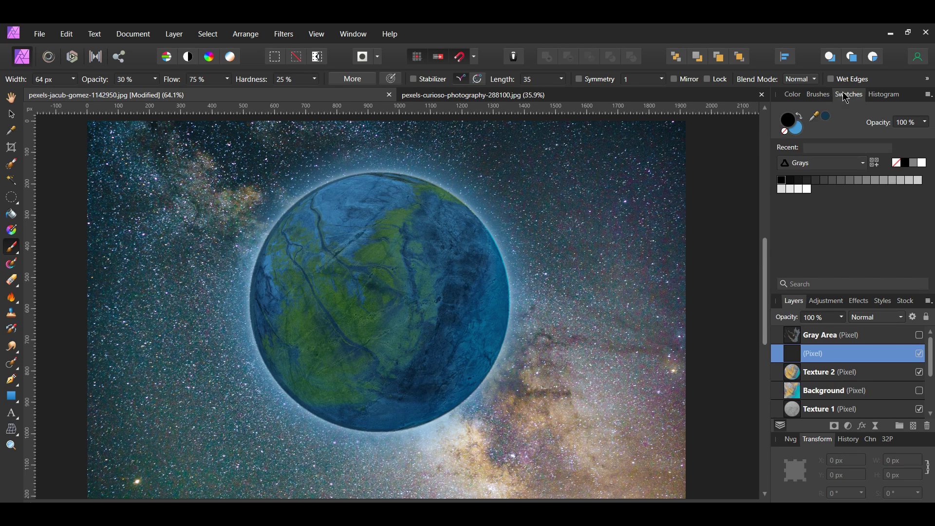
{"action": "mouse_move", "coordinate": [817, 121]}
{"action": "left_mouse_down"}
{"action": "mouse_move", "coordinate": [664, 165]}
{"action": "mouse_move", "coordinate": [619, 160]}
{"action": "left_mouse_up"}
{"action": "left_click", "coordinate": [826, 117]}
{"action": "key", "text": "bracketright"}
{"action": "key", "text": "bracketright"}
{"action": "key", "text": "bracketright"}
{"action": "key", "text": "bracketright"}
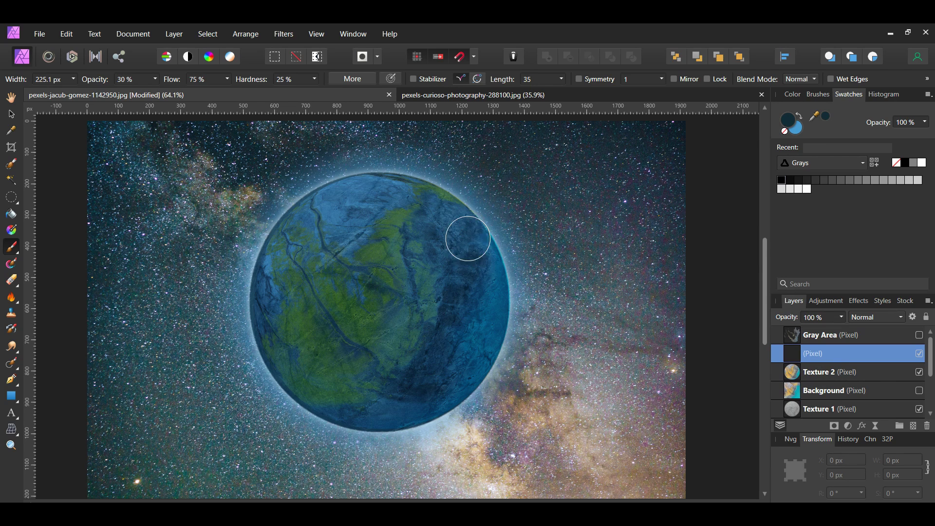
{"action": "mouse_move", "coordinate": [468, 234]}
{"action": "left_mouse_down"}
{"action": "mouse_move", "coordinate": [470, 354]}
{"action": "mouse_move", "coordinate": [453, 385]}
{"action": "mouse_move", "coordinate": [481, 333]}
{"action": "mouse_move", "coordinate": [458, 239]}
{"action": "mouse_move", "coordinate": [432, 320]}
{"action": "mouse_move", "coordinate": [382, 380]}
{"action": "mouse_move", "coordinate": [429, 362]}
{"action": "mouse_move", "coordinate": [420, 376]}
{"action": "mouse_move", "coordinate": [392, 401]}
{"action": "mouse_move", "coordinate": [342, 409]}
{"action": "mouse_move", "coordinate": [377, 416]}
{"action": "mouse_move", "coordinate": [470, 348]}
{"action": "mouse_move", "coordinate": [477, 247]}
{"action": "mouse_move", "coordinate": [472, 359]}
{"action": "mouse_move", "coordinate": [446, 351]}
{"action": "mouse_move", "coordinate": [437, 205]}
{"action": "mouse_move", "coordinate": [409, 310]}
{"action": "mouse_move", "coordinate": [417, 274]}
{"action": "mouse_move", "coordinate": [378, 349]}
{"action": "mouse_move", "coordinate": [267, 289]}
{"action": "mouse_move", "coordinate": [323, 378]}
{"action": "mouse_move", "coordinate": [300, 234]}
{"action": "mouse_move", "coordinate": [338, 312]}
{"action": "mouse_move", "coordinate": [334, 207]}
{"action": "mouse_move", "coordinate": [388, 267]}
{"action": "mouse_move", "coordinate": [370, 196]}
{"action": "mouse_move", "coordinate": [403, 211]}
{"action": "mouse_move", "coordinate": [384, 188]}
{"action": "mouse_move", "coordinate": [341, 190]}
{"action": "mouse_move", "coordinate": [308, 224]}
{"action": "mouse_move", "coordinate": [296, 264]}
{"action": "mouse_move", "coordinate": [273, 268]}
{"action": "left_mouse_up"}
{"action": "key", "text": "bracketright"}
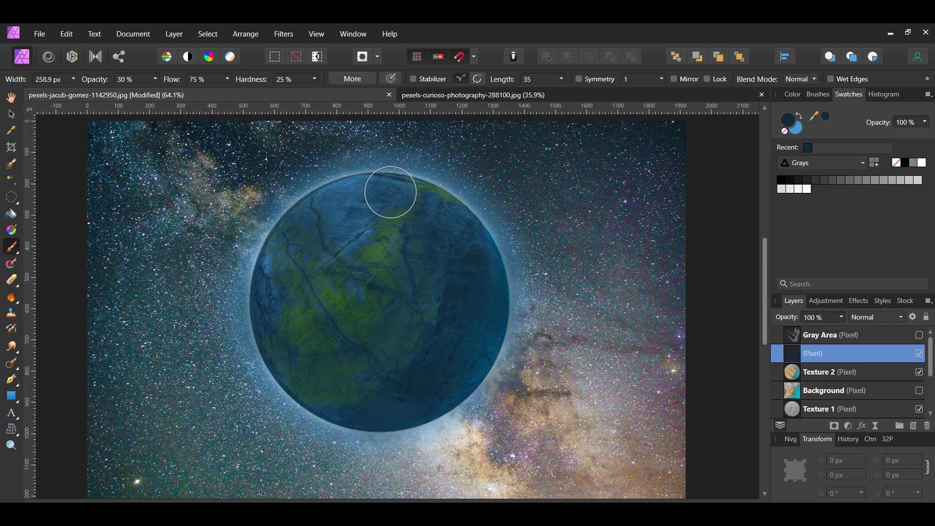
Rename the painted shading layer as Shadows.
{"action": "double_click", "coordinate": [812, 353]}
{"action": "type", "text": "Shado"}
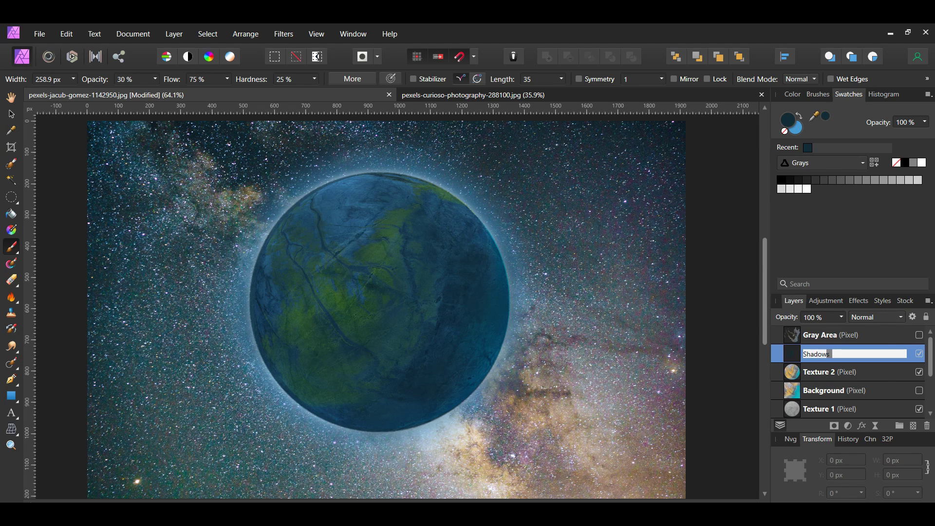
{"action": "type", "text": "ws"}
{"action": "key", "text": "Return"}
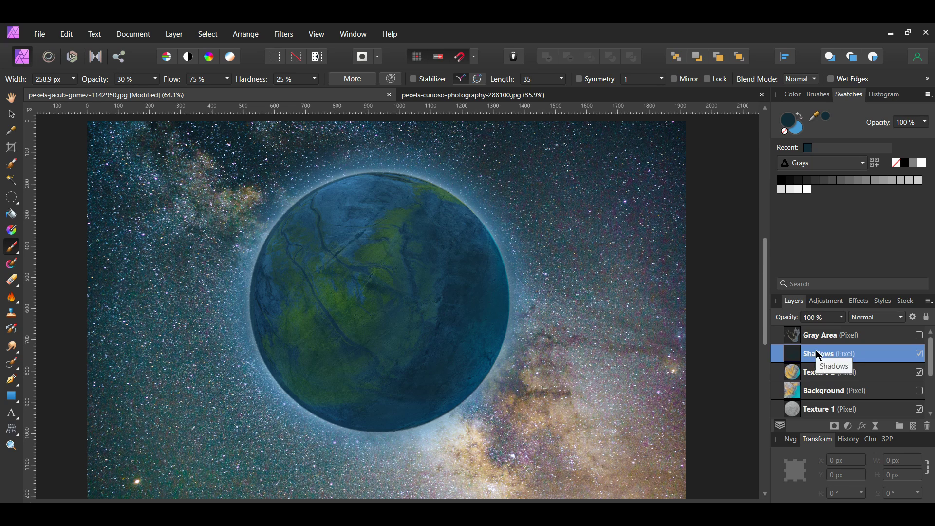
Add a new pixel layer above Shadows and name it Highlights.
{"action": "left_click", "coordinate": [915, 427]}
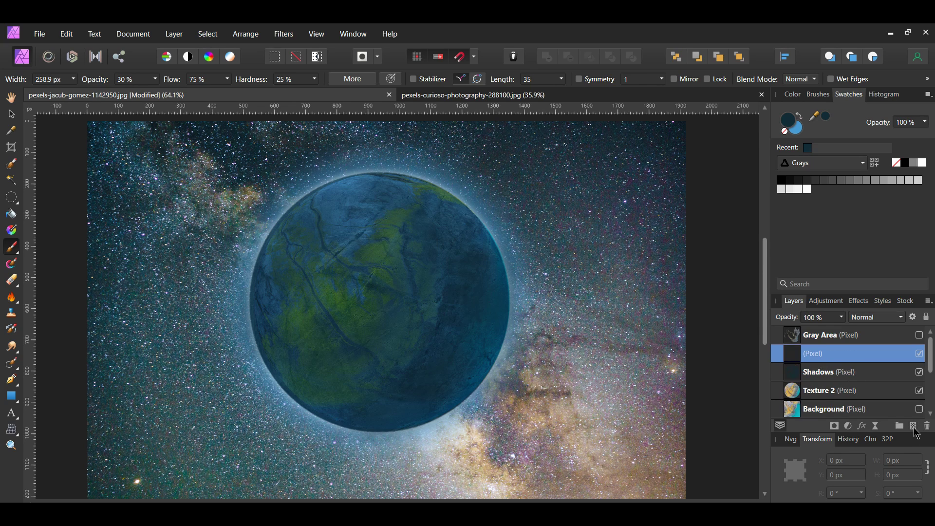
{"action": "double_click", "coordinate": [829, 356]}
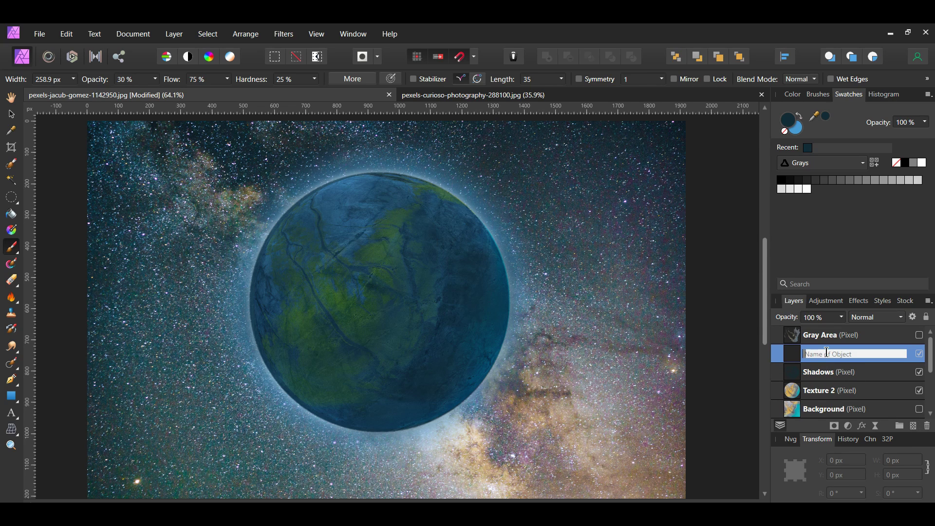
{"action": "type", "text": "Highlights"}
{"action": "key", "text": "Return"}
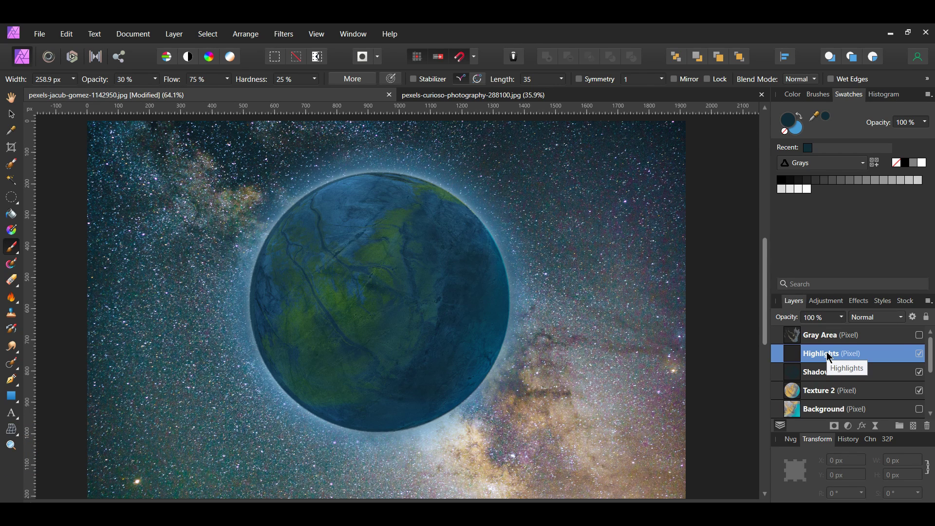
Set the brush colour to white with 25% flow and 0% hardness.
{"action": "left_click", "coordinate": [923, 164]}
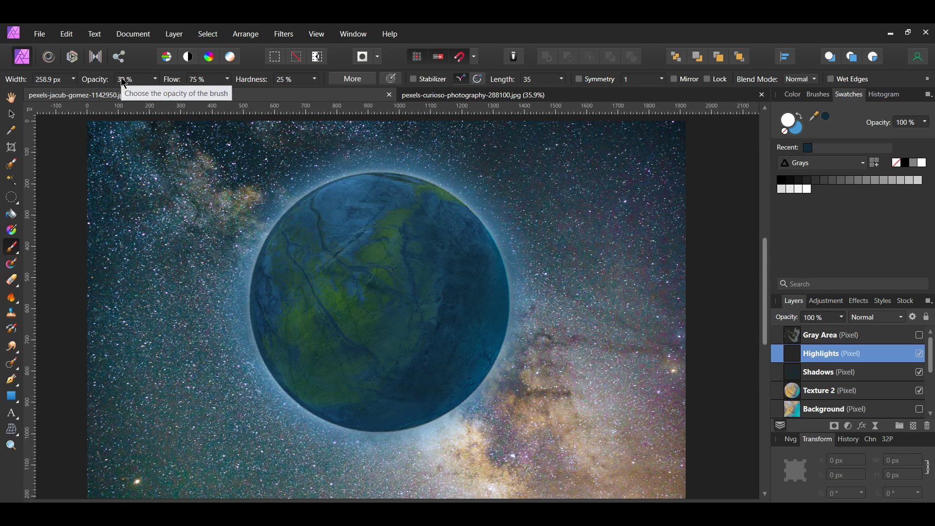
{"action": "left_click", "coordinate": [200, 80]}
{"action": "type", "text": "25"}
{"action": "key", "text": "Return"}
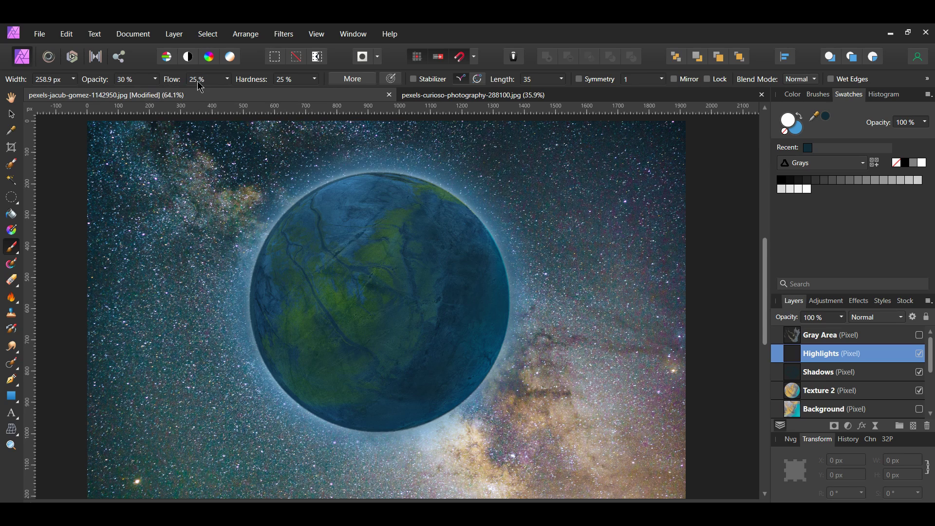
{"action": "left_click", "coordinate": [292, 79]}
{"action": "type", "text": "0"}
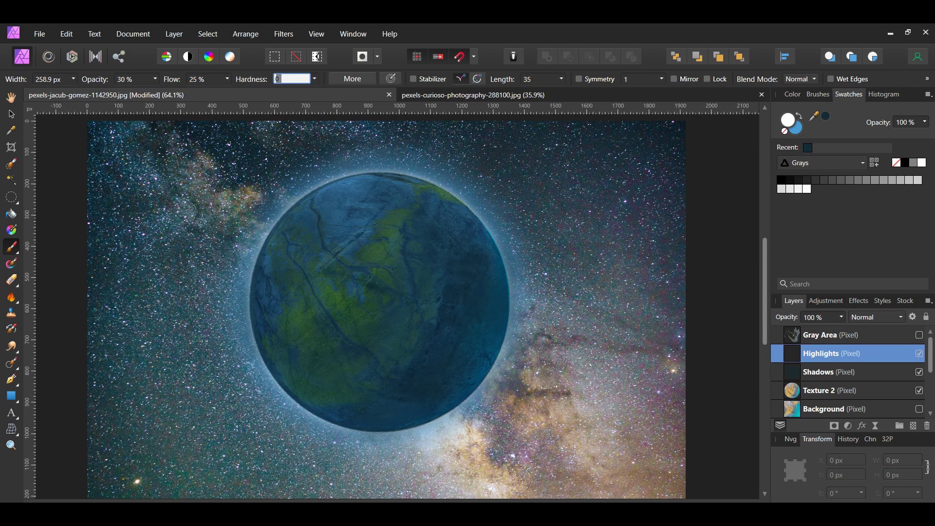
{"action": "key", "text": "Return"}
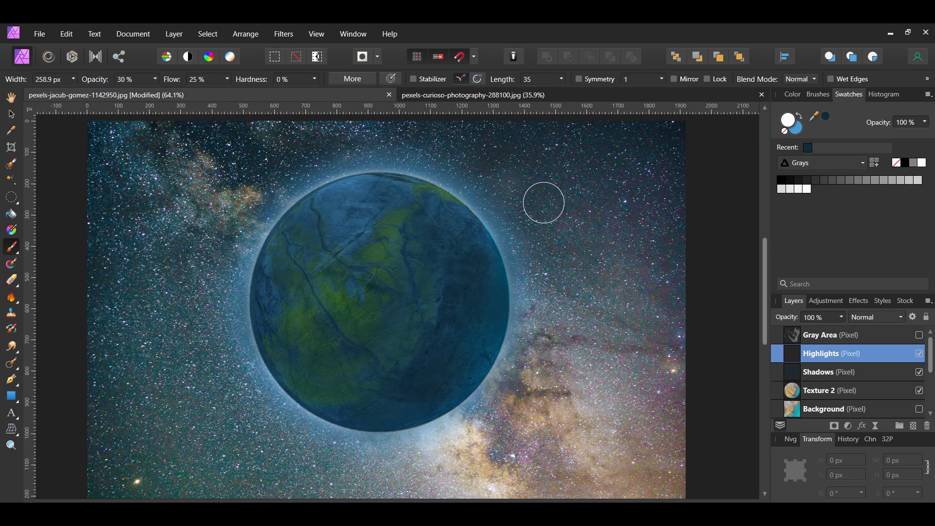
Set the Highlights layer to Overlay and brush white light along the planet's upper-left edge with a 297.8 px brush.
{"action": "left_click", "coordinate": [892, 326]}
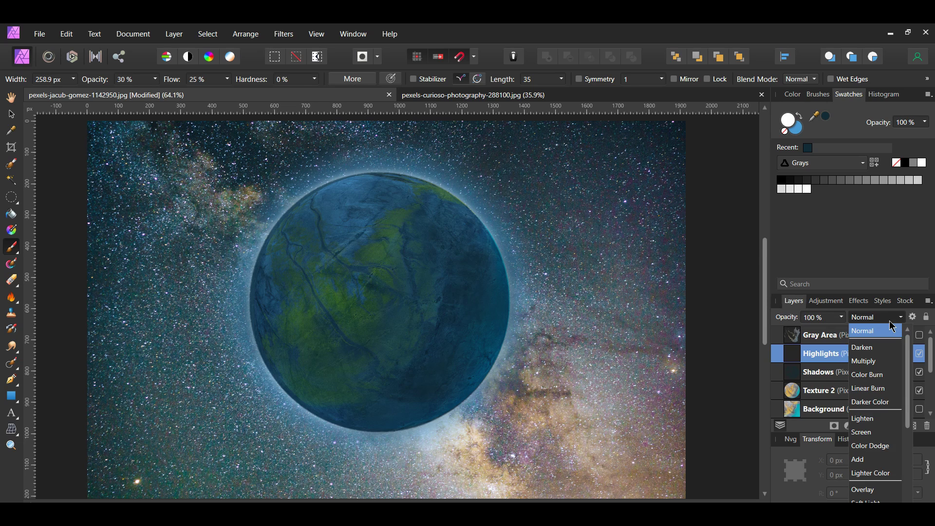
{"action": "left_click", "coordinate": [880, 492]}
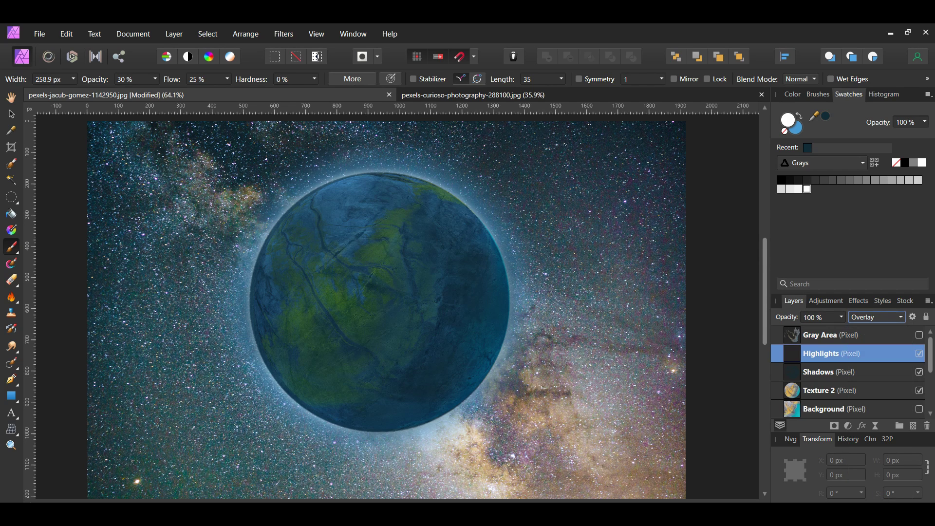
{"action": "key", "text": "bracketright"}
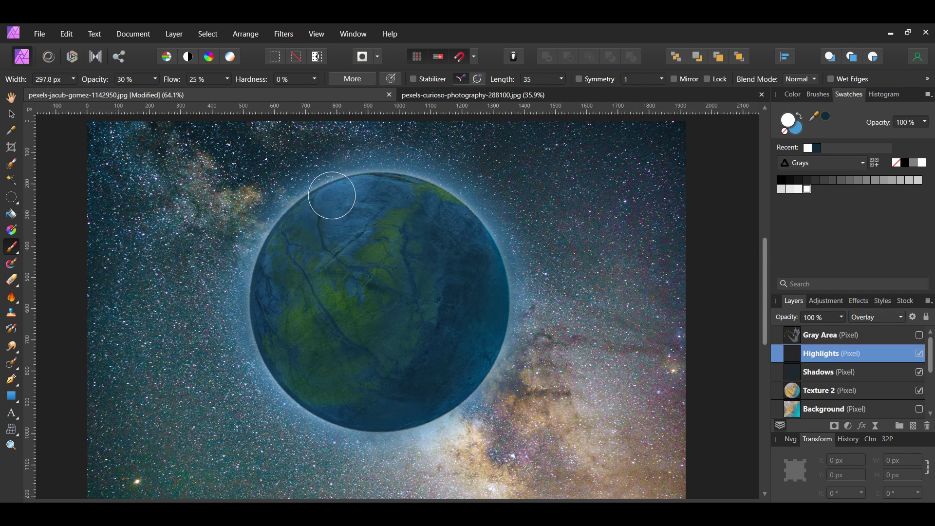
{"action": "left_click_drag", "start_coordinate": [330, 195], "coordinate": [273, 238]}
{"action": "mouse_move", "coordinate": [313, 205]}
{"action": "left_mouse_down"}
{"action": "mouse_move", "coordinate": [269, 262]}
{"action": "mouse_move", "coordinate": [267, 300]}
{"action": "left_mouse_up"}
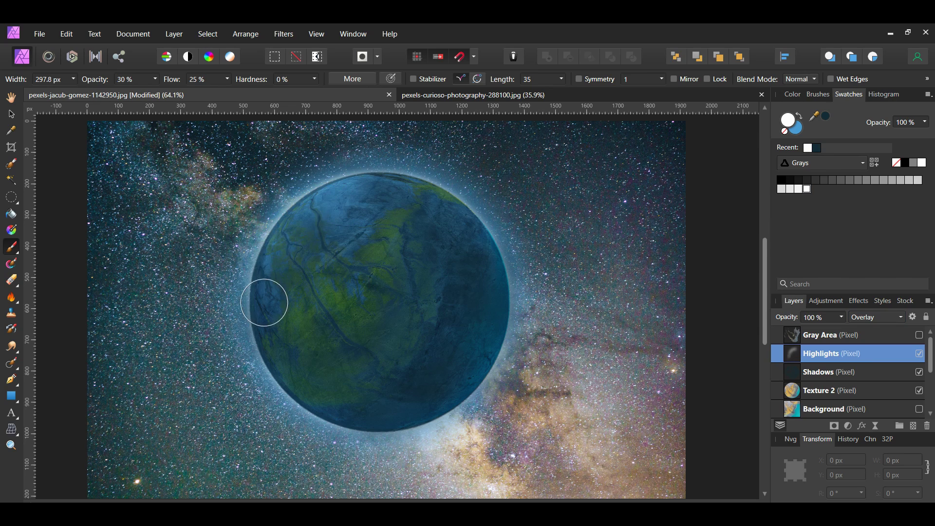
{"action": "left_click_drag", "start_coordinate": [272, 263], "coordinate": [265, 306]}
{"action": "left_click_drag", "start_coordinate": [324, 211], "coordinate": [273, 302]}
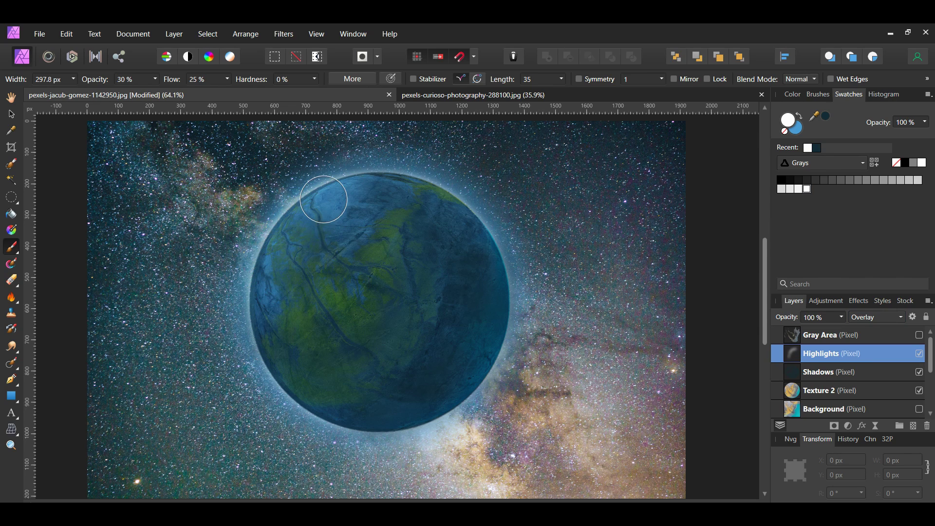
{"action": "left_click_drag", "start_coordinate": [323, 198], "coordinate": [287, 298]}
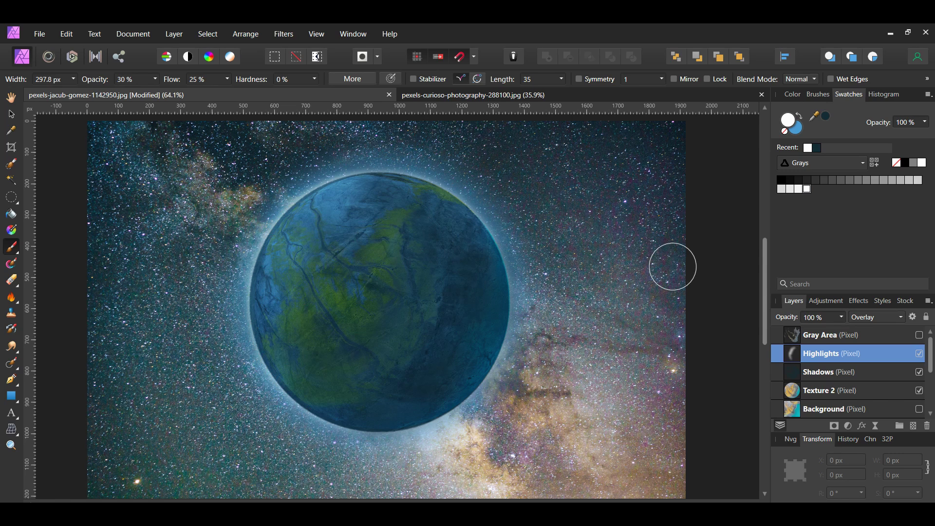
Show the Gray Area layer and set it to Color Dodge blending at 80% opacity.
{"action": "left_click", "coordinate": [920, 335]}
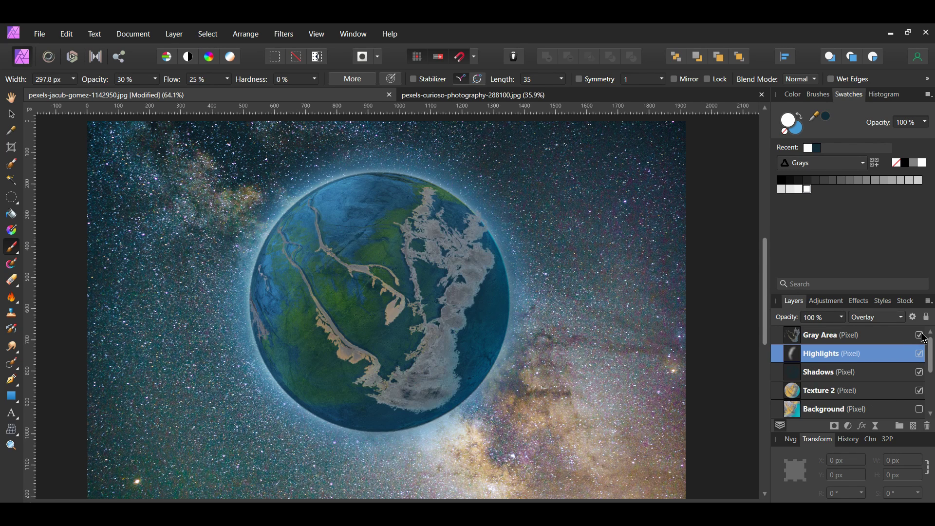
{"action": "left_click", "coordinate": [819, 336]}
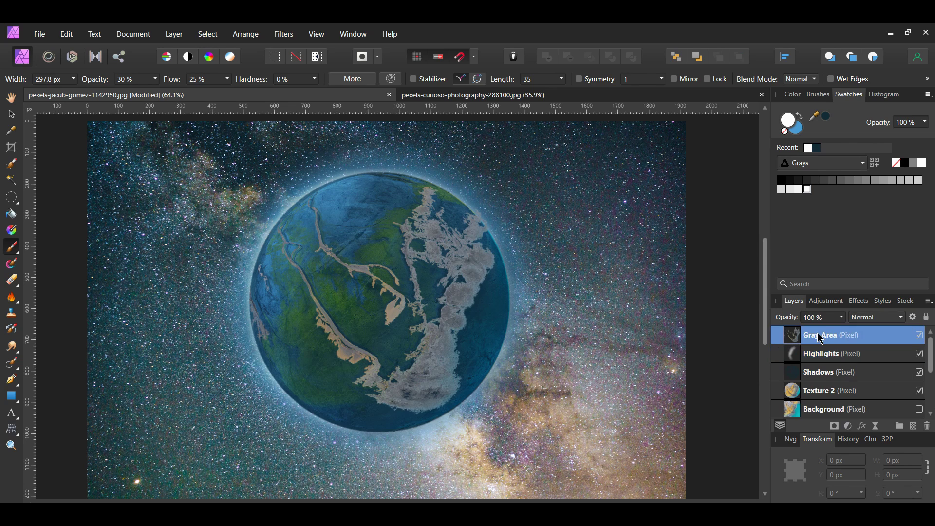
{"action": "left_click", "coordinate": [902, 317]}
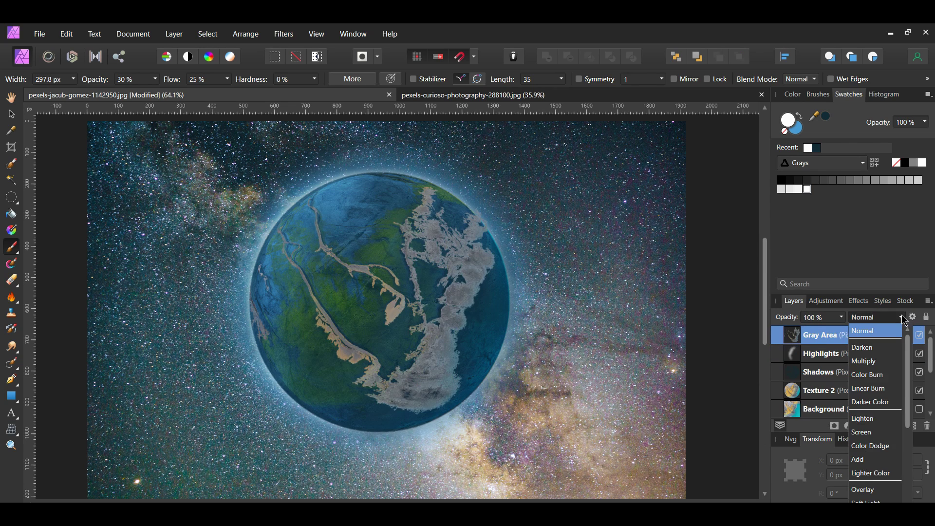
{"action": "left_click", "coordinate": [893, 453]}
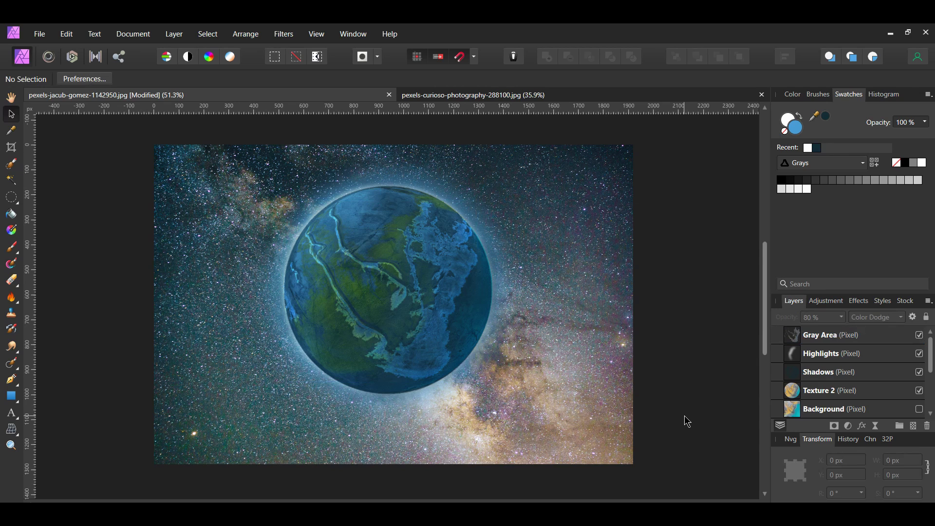
Group the seven planet layers from Gray Area down to Blur, leaving out the hidden Background texture layers.
{"action": "left_click", "coordinate": [828, 335]}
{"action": "left_click", "coordinate": [831, 353], "text": "shift"}
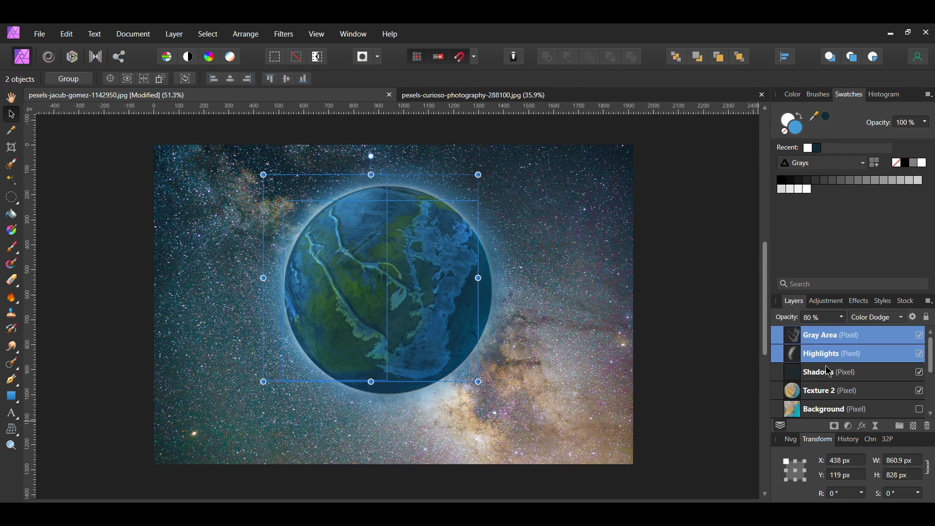
{"action": "left_click", "coordinate": [827, 372], "text": "shift"}
{"action": "scroll", "coordinate": [826, 390], "scroll_direction": "down", "scroll_amount": 3}
{"action": "left_click", "coordinate": [811, 391], "text": "shift"}
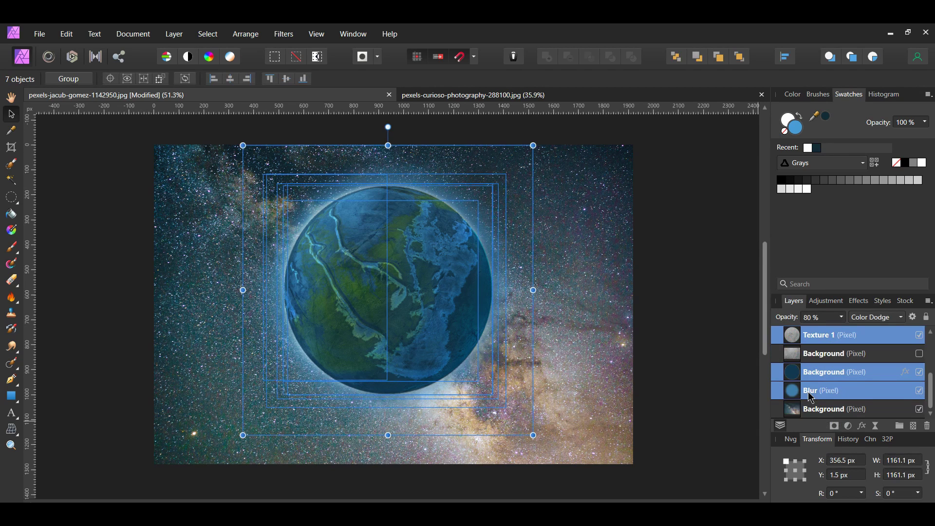
{"action": "key", "text": "ctrl+g"}
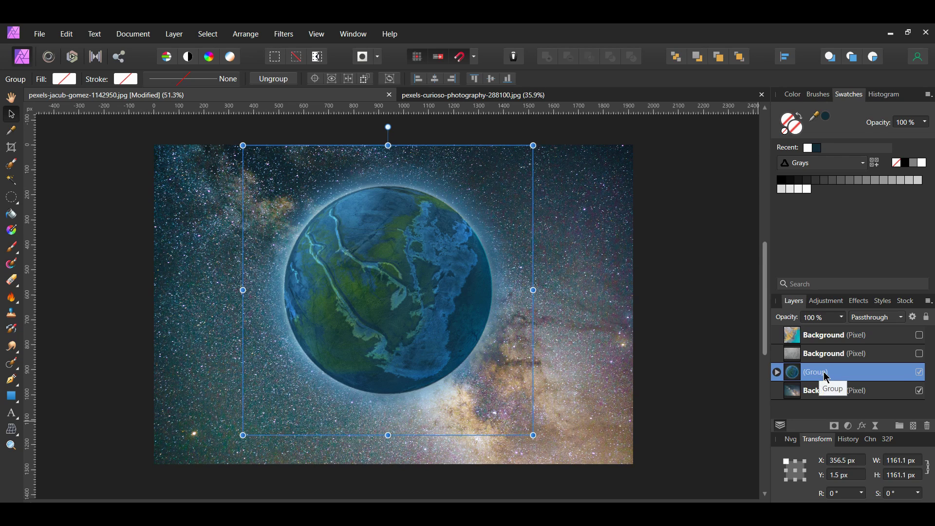
Rename the new group as Planet, place the two hidden Background layers beneath the Milky Way background, and clear the selection.
{"action": "double_click", "coordinate": [825, 372]}
{"action": "type", "text": "Planet"}
{"action": "key", "text": "Return"}
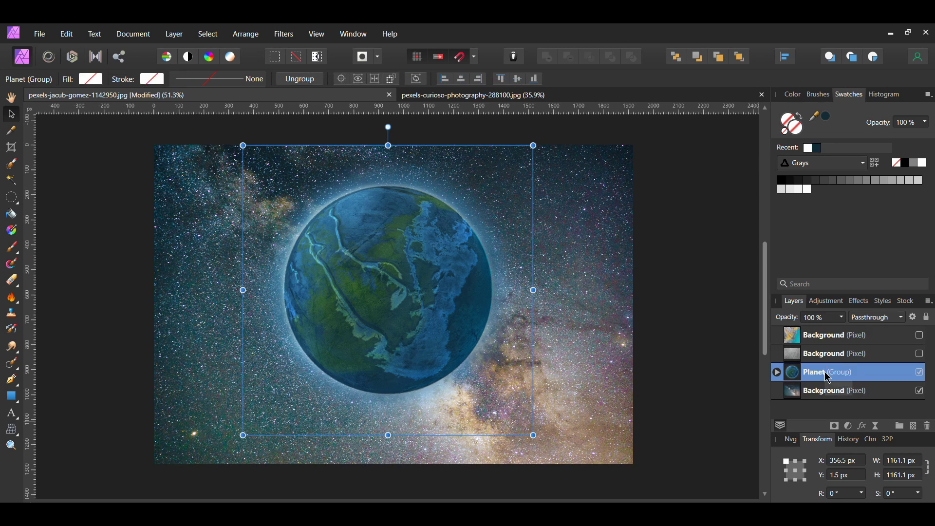
{"action": "left_click", "coordinate": [726, 435]}
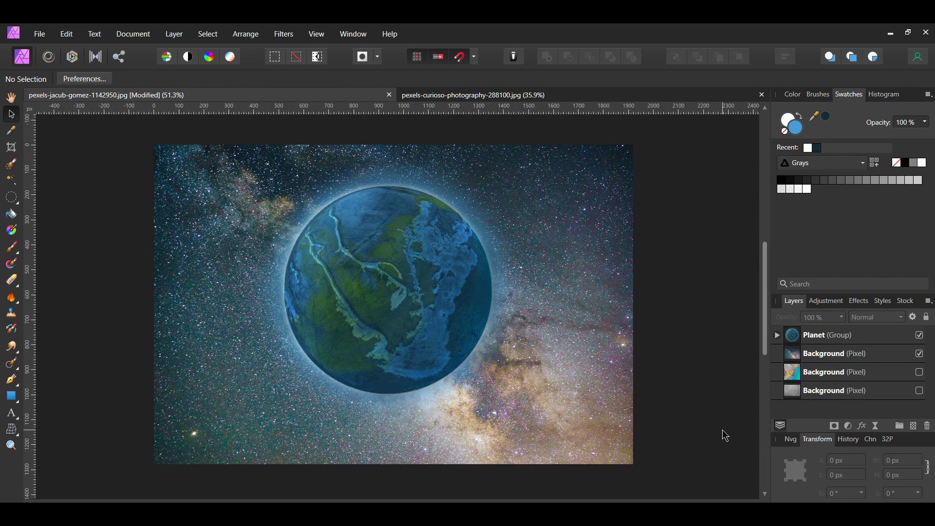